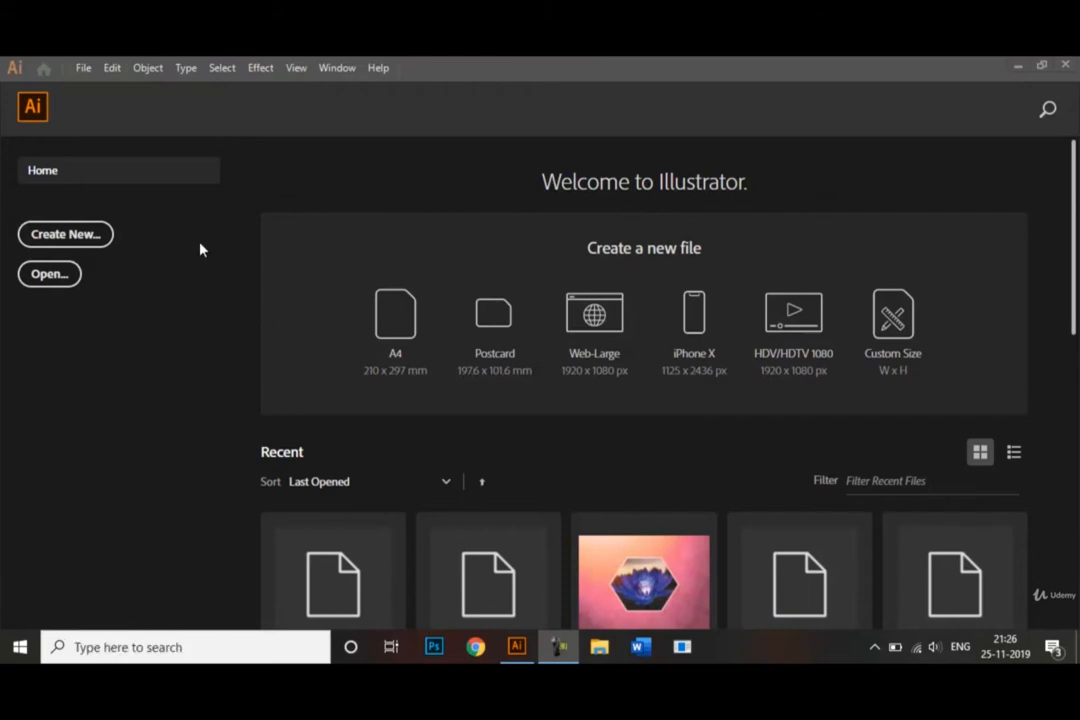
- Create a new A4 portrait document, 21 x 29.7 cm, named "Pen and Curvature Tool"
click(96, 235)
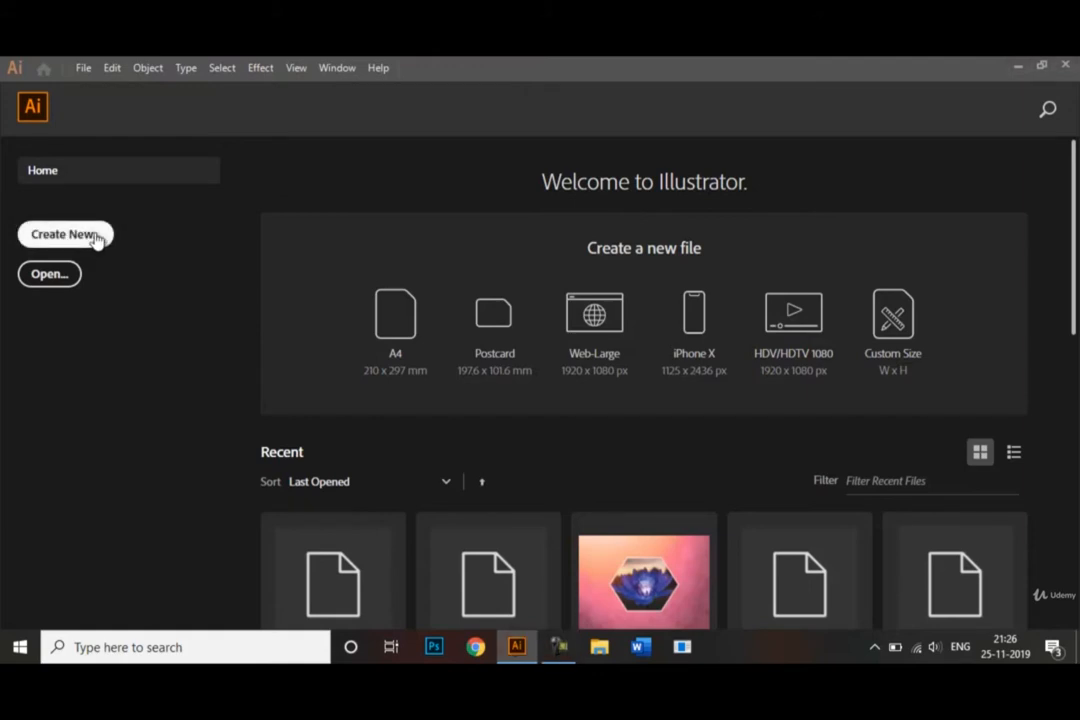
click(96, 236)
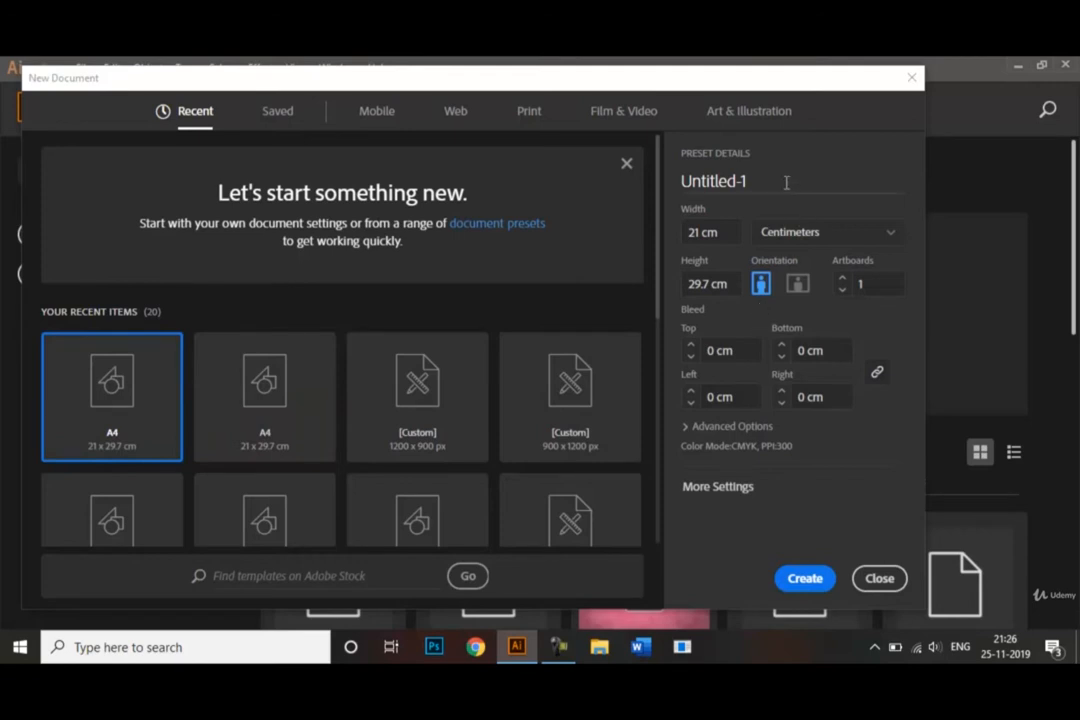
drag(752, 181, 668, 174)
key(BackSpace)
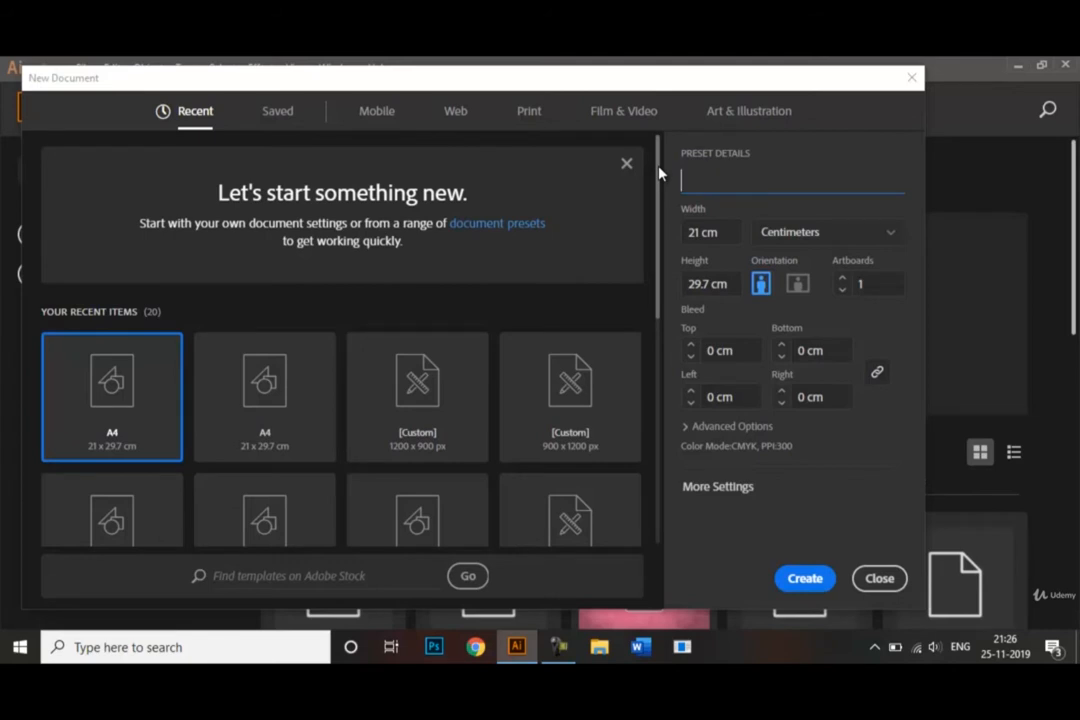
text(Pen and Curva)
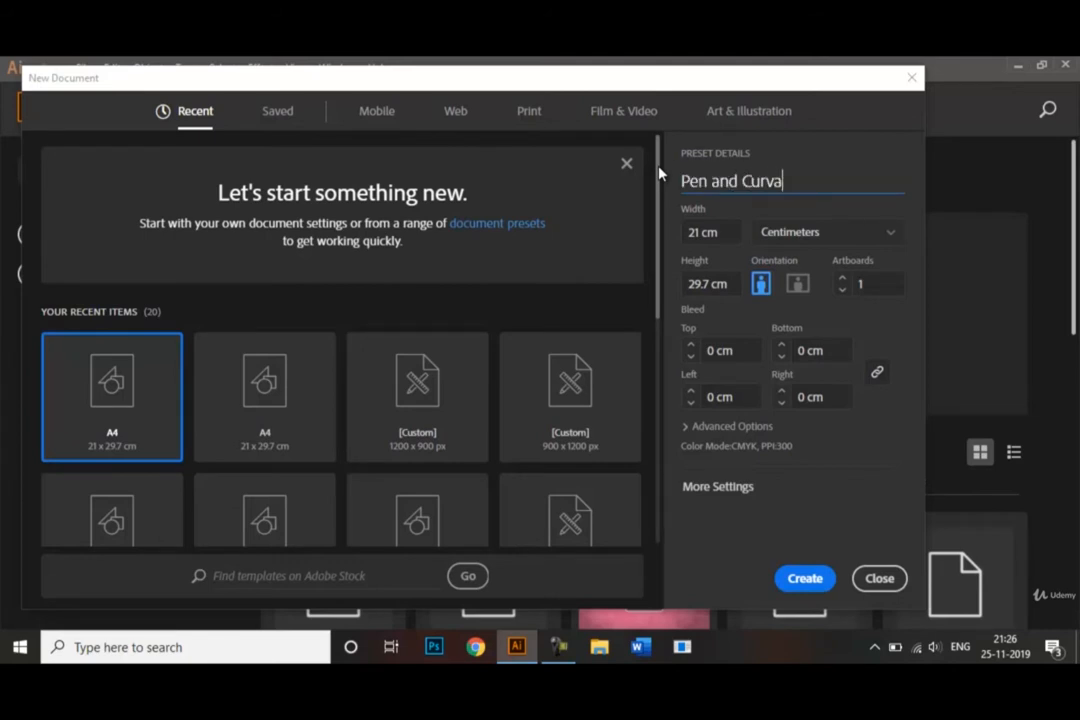
text(ture Tool)
mouse_move(659, 174)
mouse_down()
mouse_move(651, 253)
mouse_move(648, 172)
mouse_up()
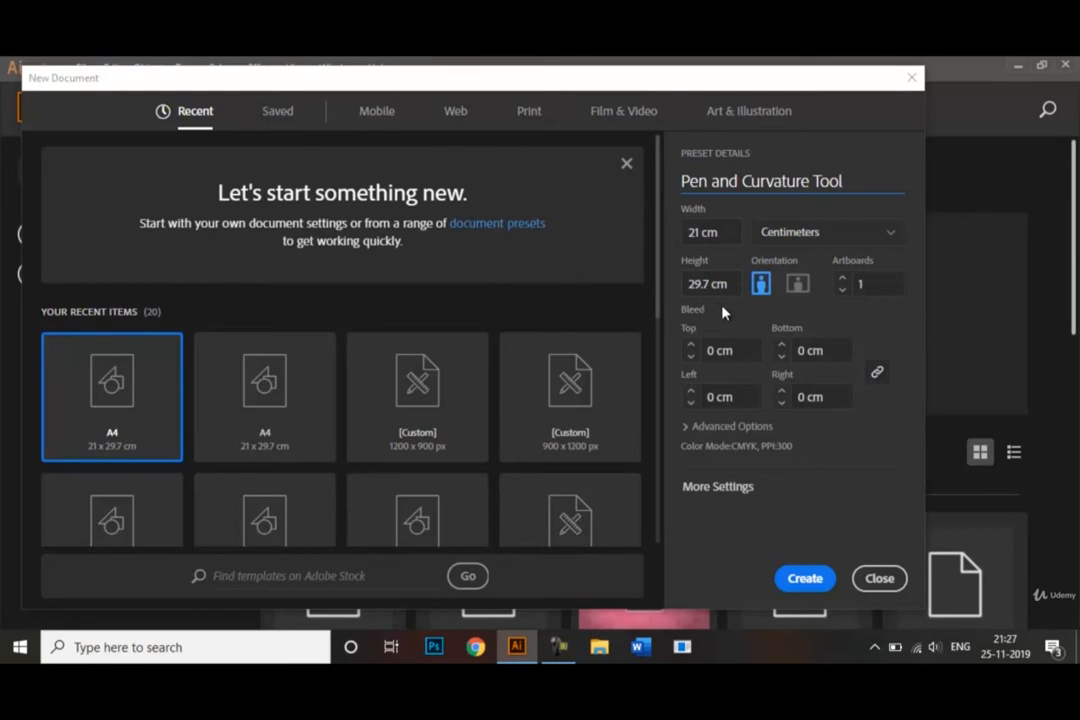
click(803, 578)
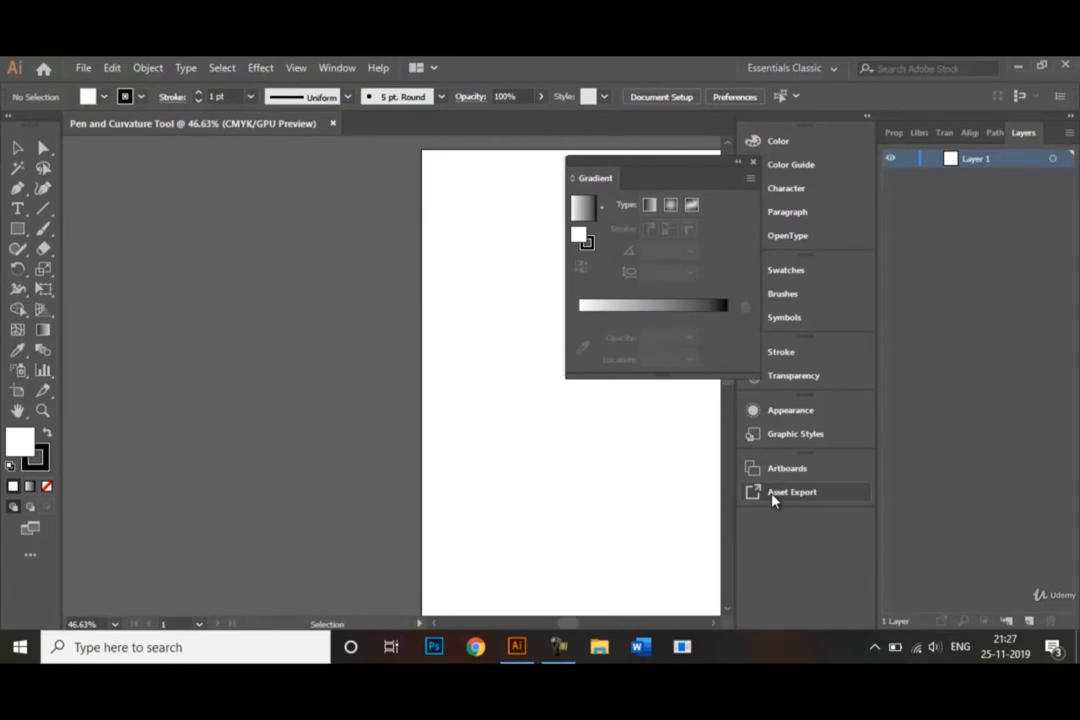
- Close the floating Gradient panel and check the workspace list, keeping Essentials Classic
click(749, 161)
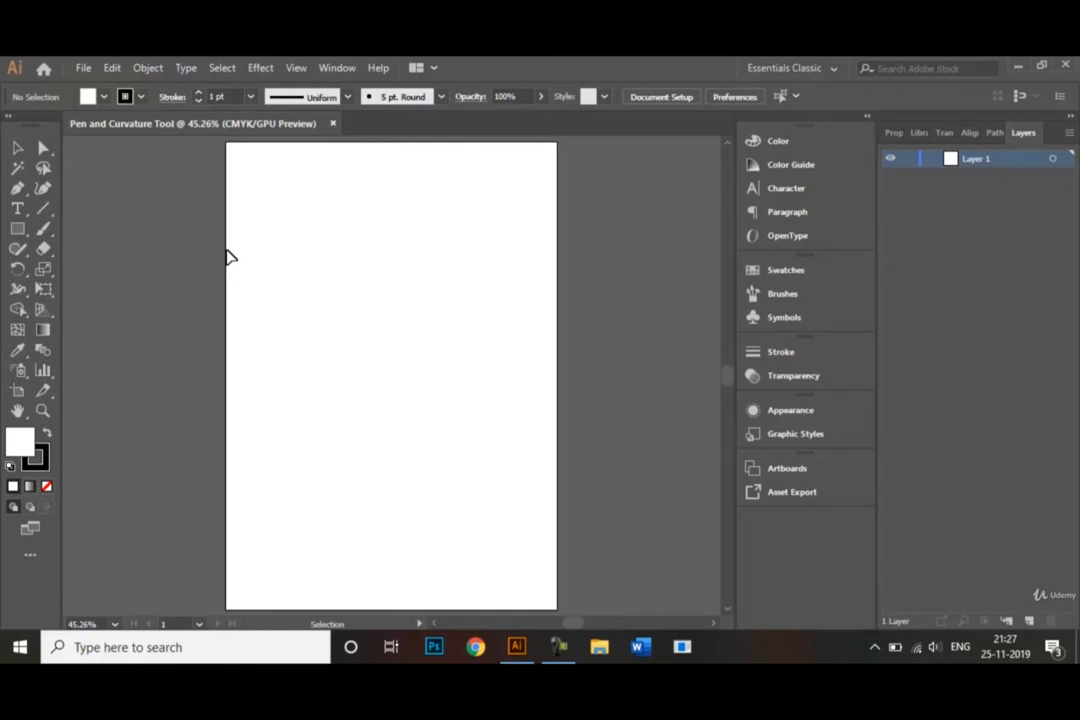
click(833, 70)
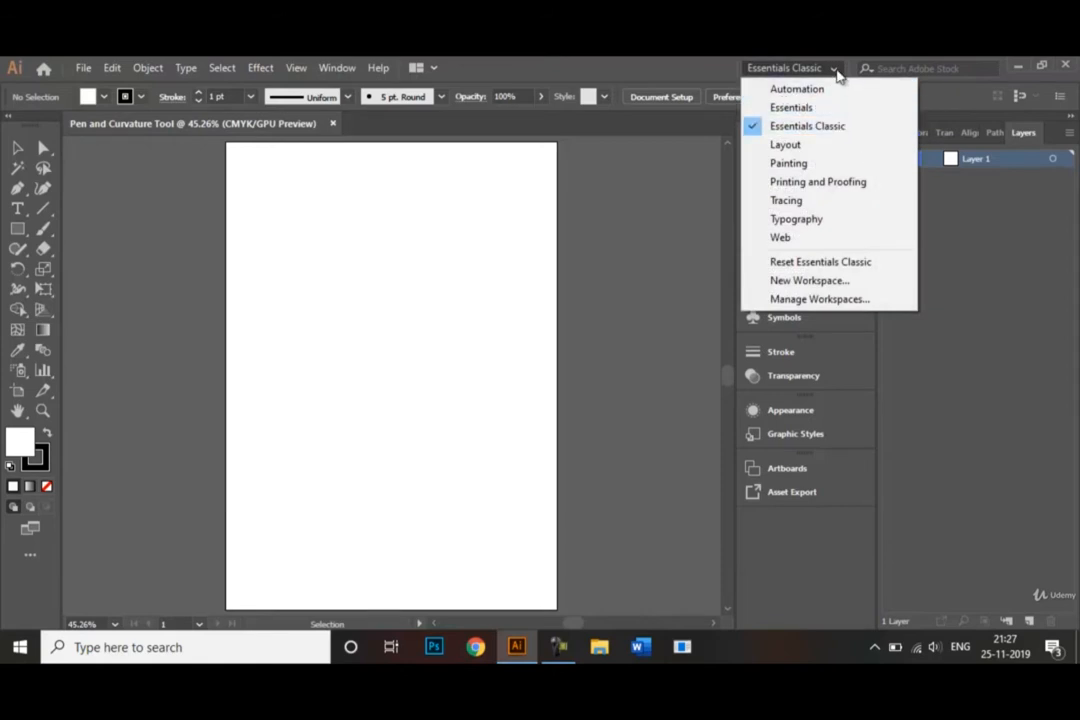
click(833, 70)
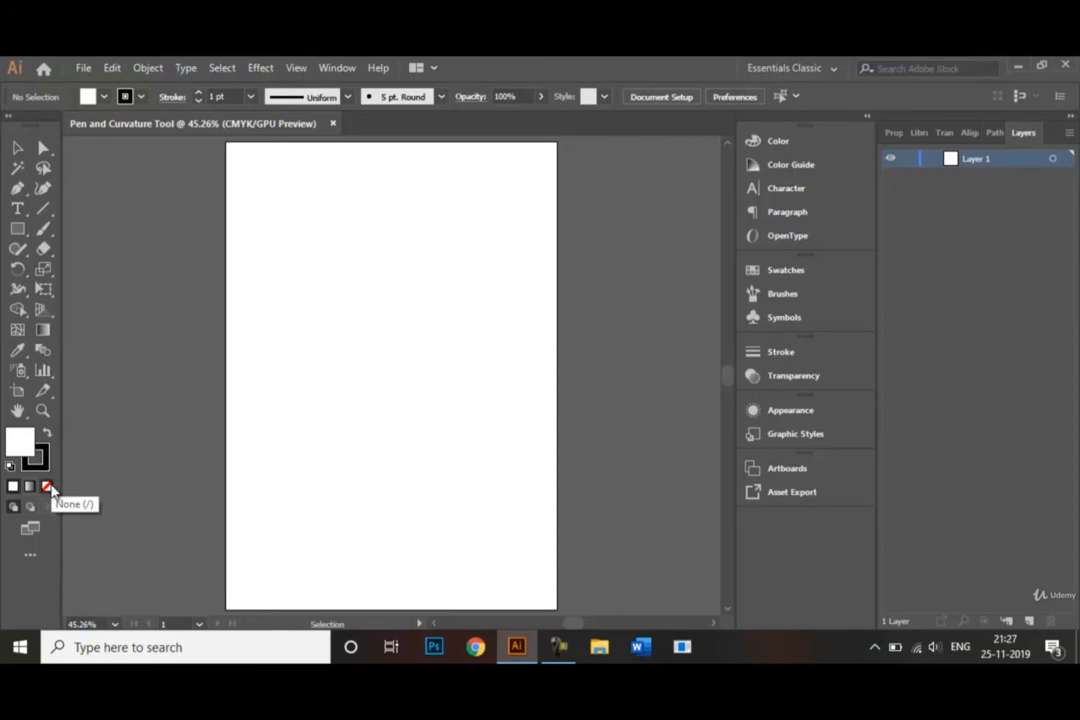
- Set the fill to none and start a curved Pen path with three anchors across the artboard's upper half
click(48, 487)
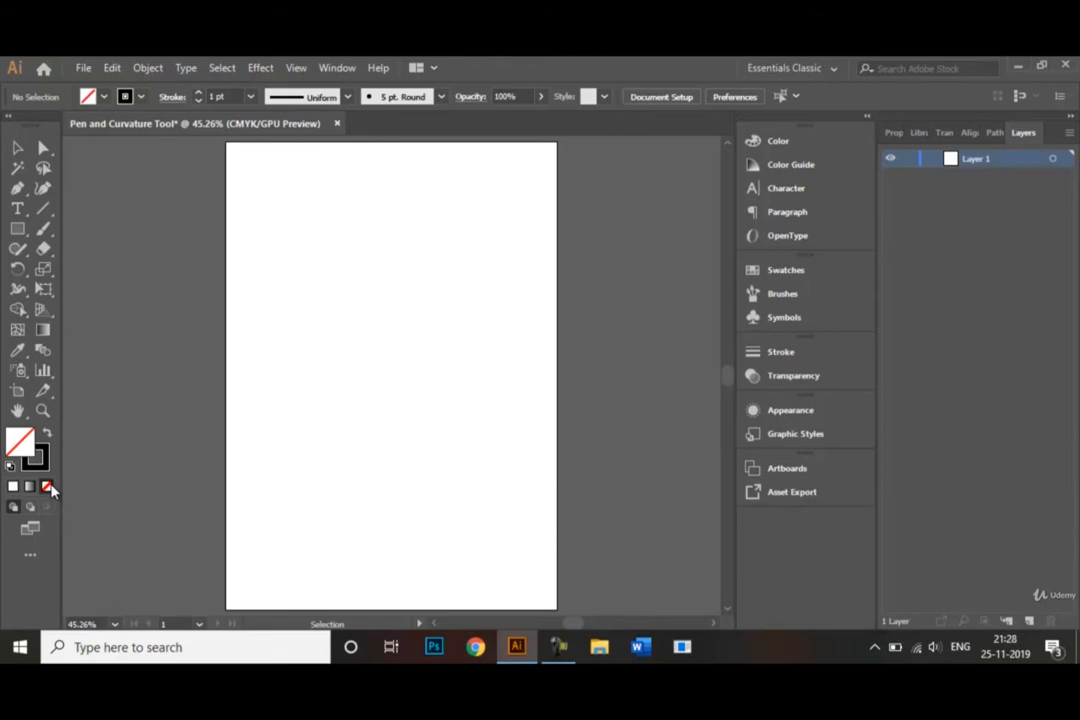
click(20, 189)
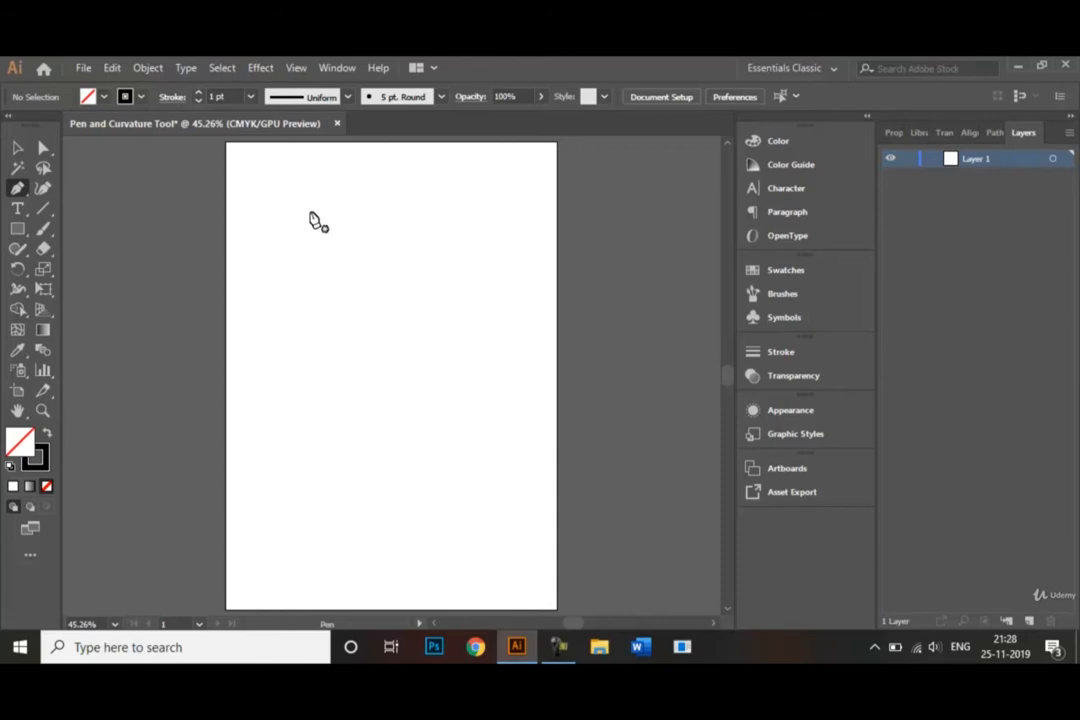
click(275, 201)
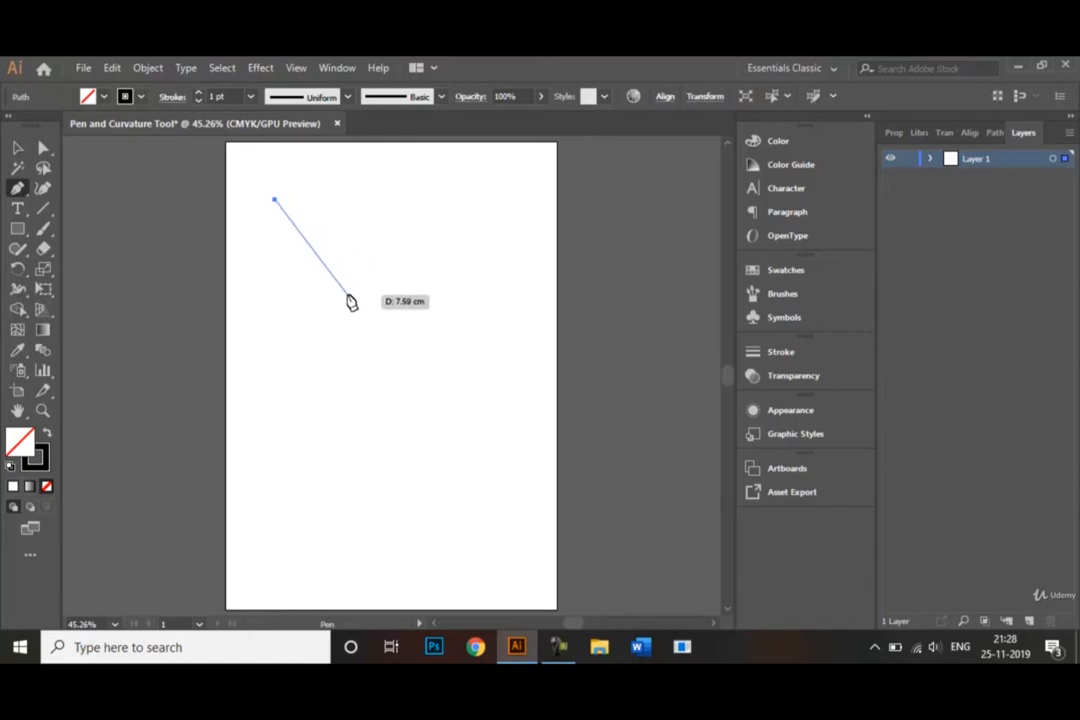
click(349, 298)
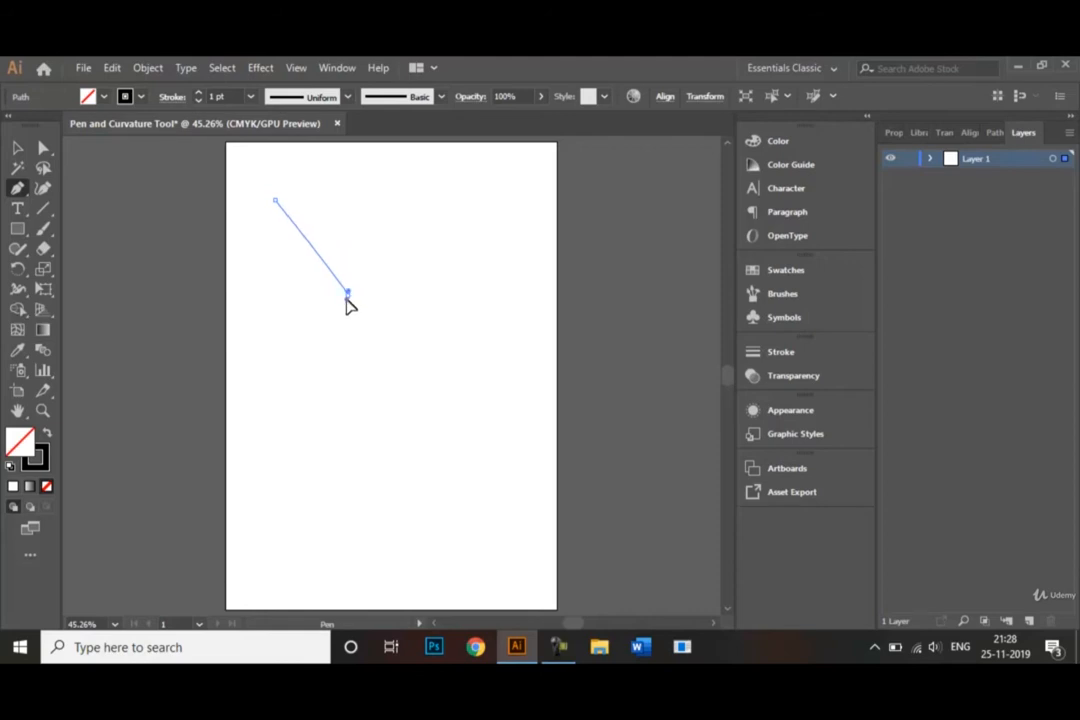
drag(349, 301, 430, 284)
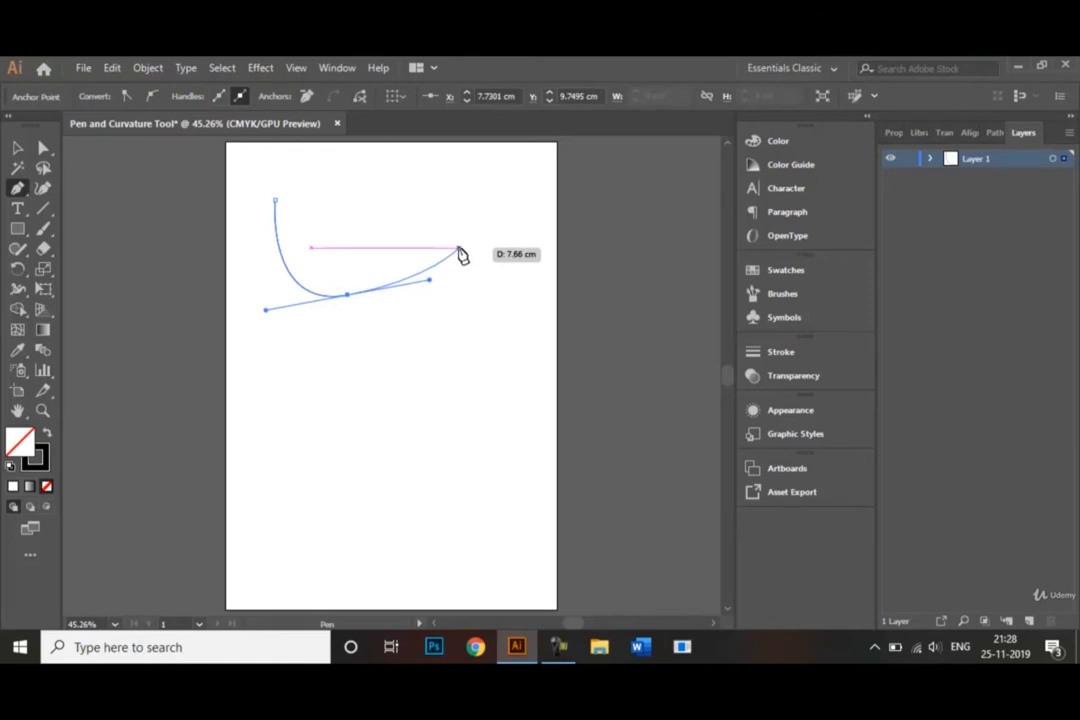
click(459, 251)
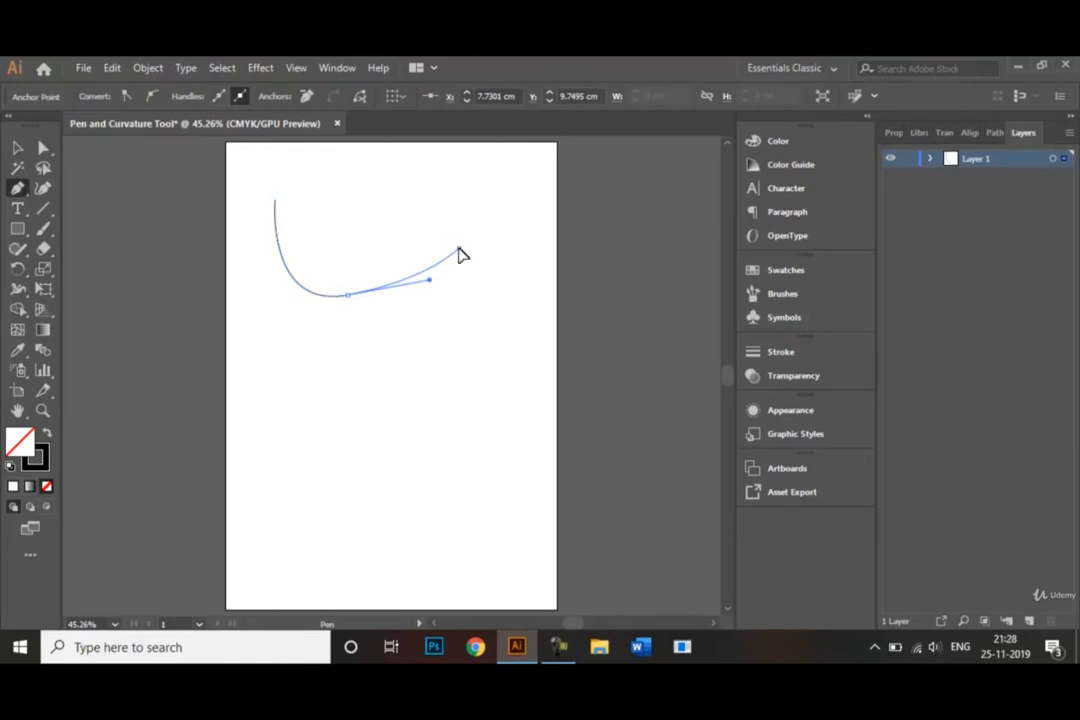
drag(458, 250, 509, 280)
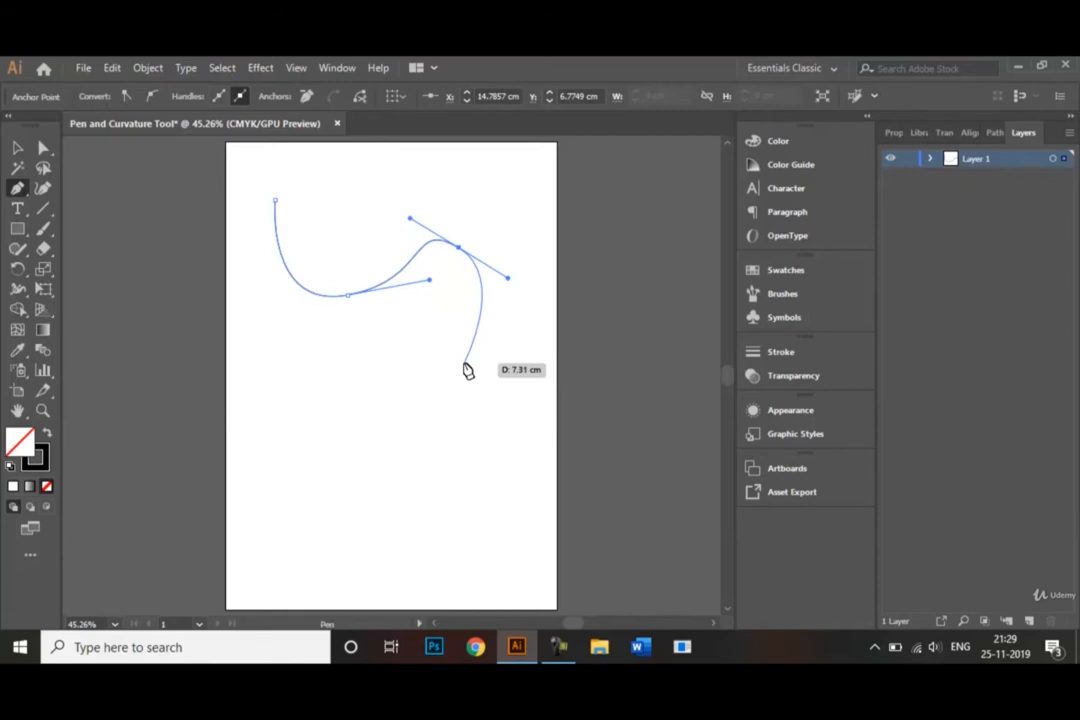
- Continue the curved path back around below the first curves, close it at its starting anchor and deselect it
drag(464, 366, 311, 366)
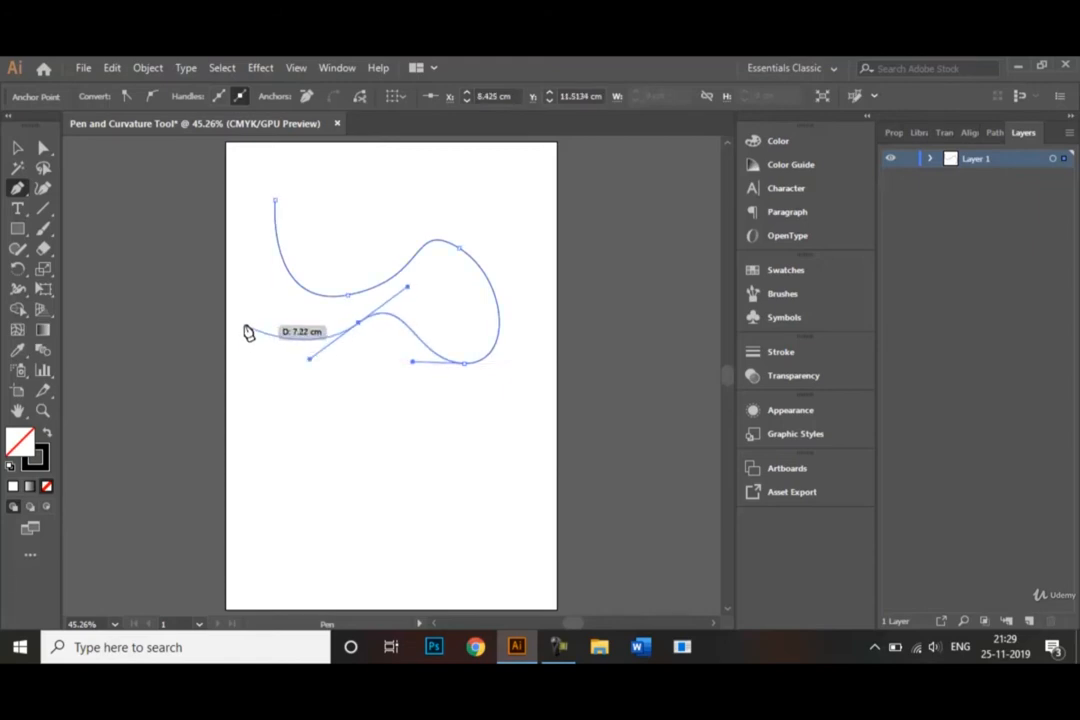
drag(241, 350, 245, 296)
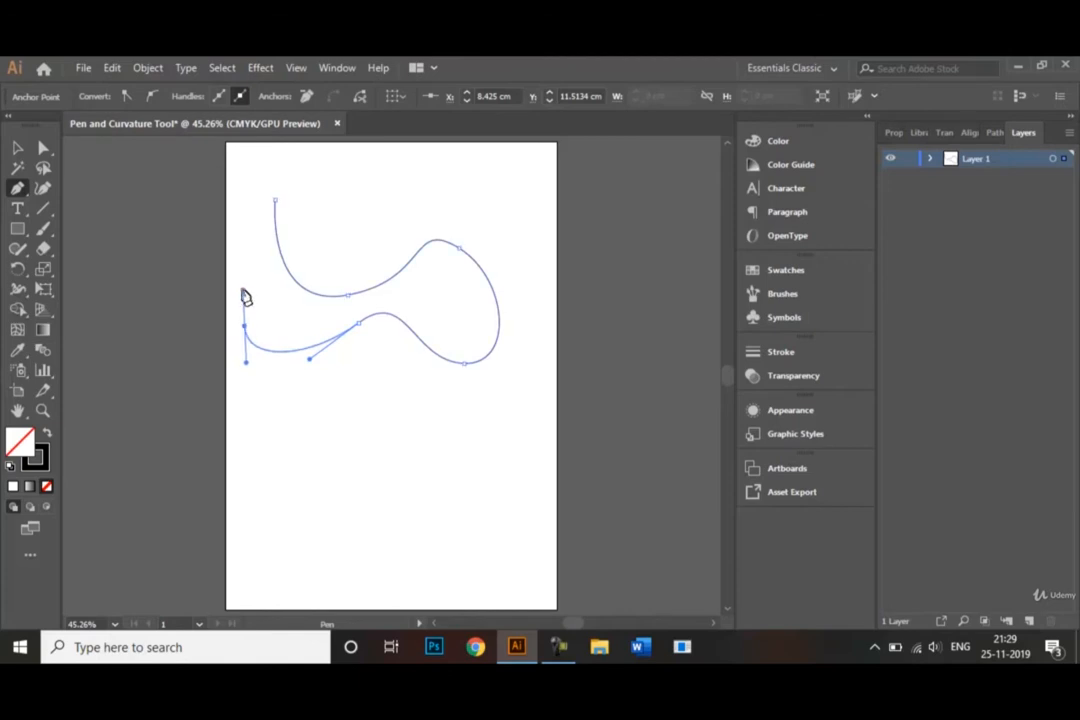
drag(243, 291, 279, 205)
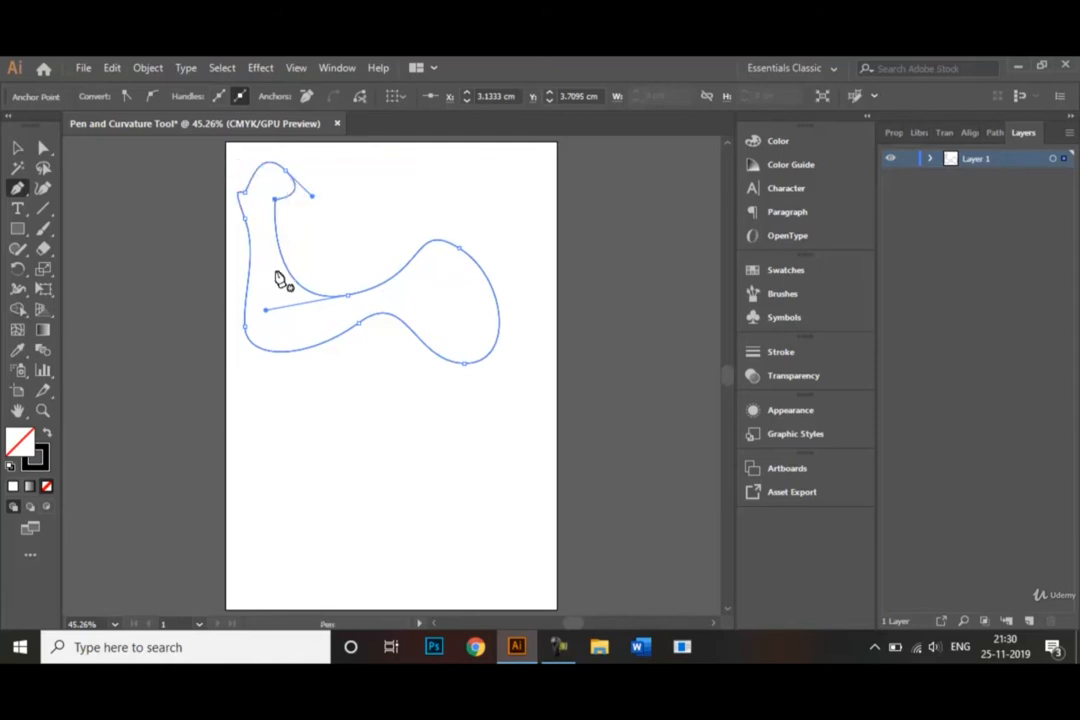
key(v)
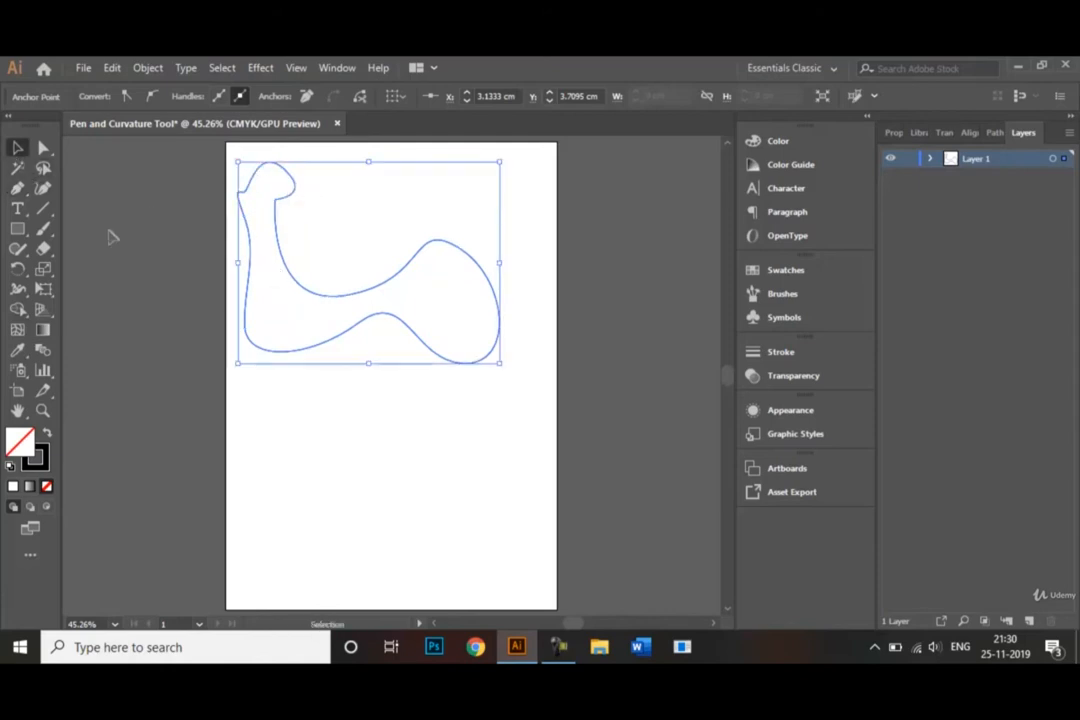
click(340, 434)
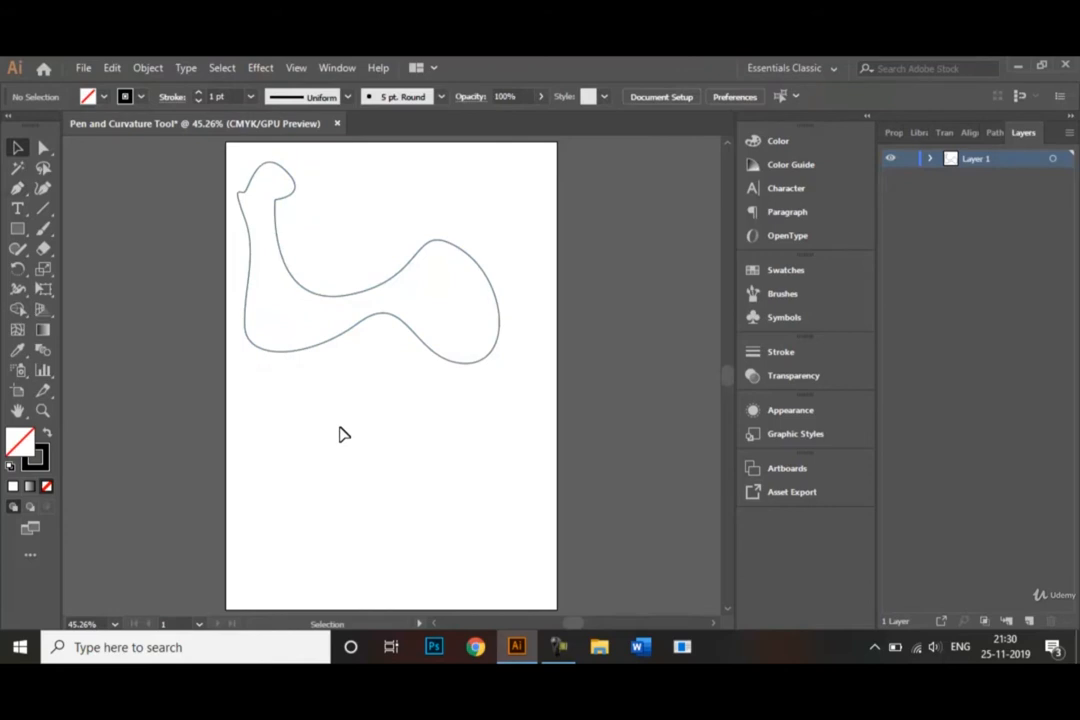
- With Direct Selection, steepen the handle of the upper curve's middle anchor and move that anchor up to about X 8.2 cm, Y 5 cm
click(372, 295)
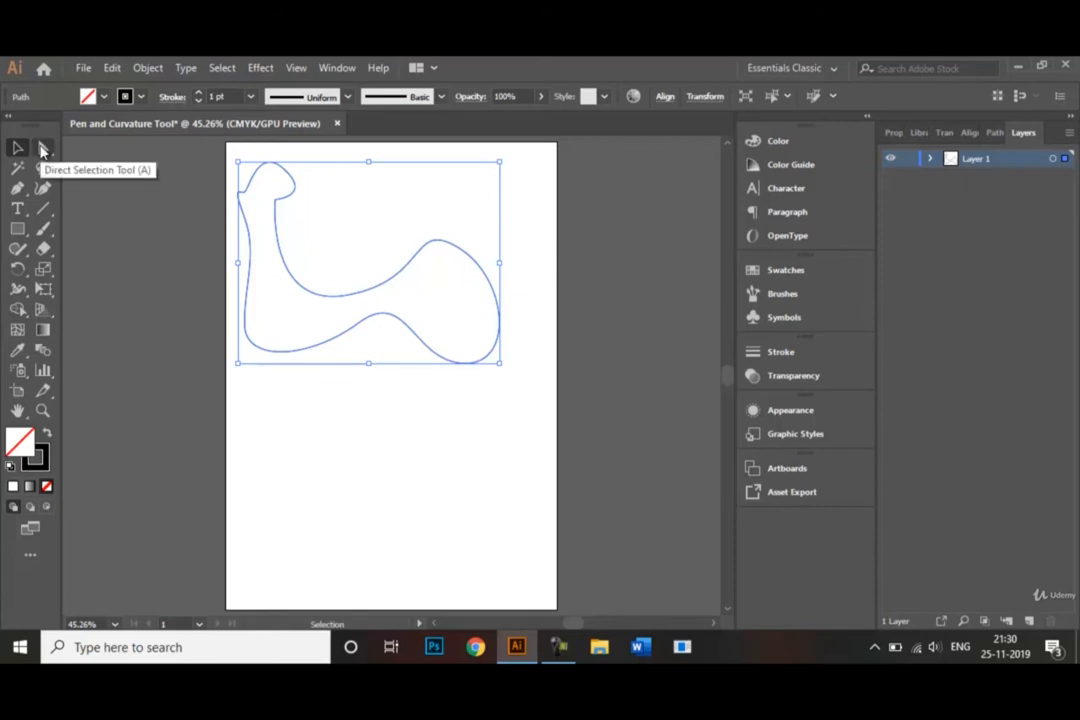
click(42, 149)
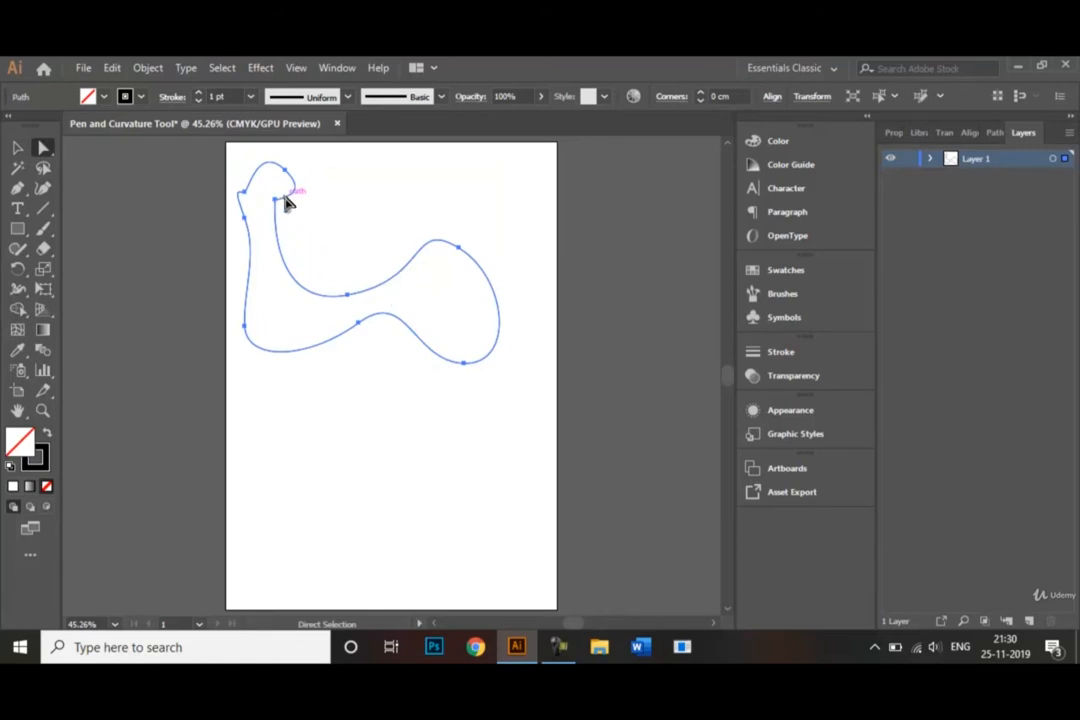
click(277, 204)
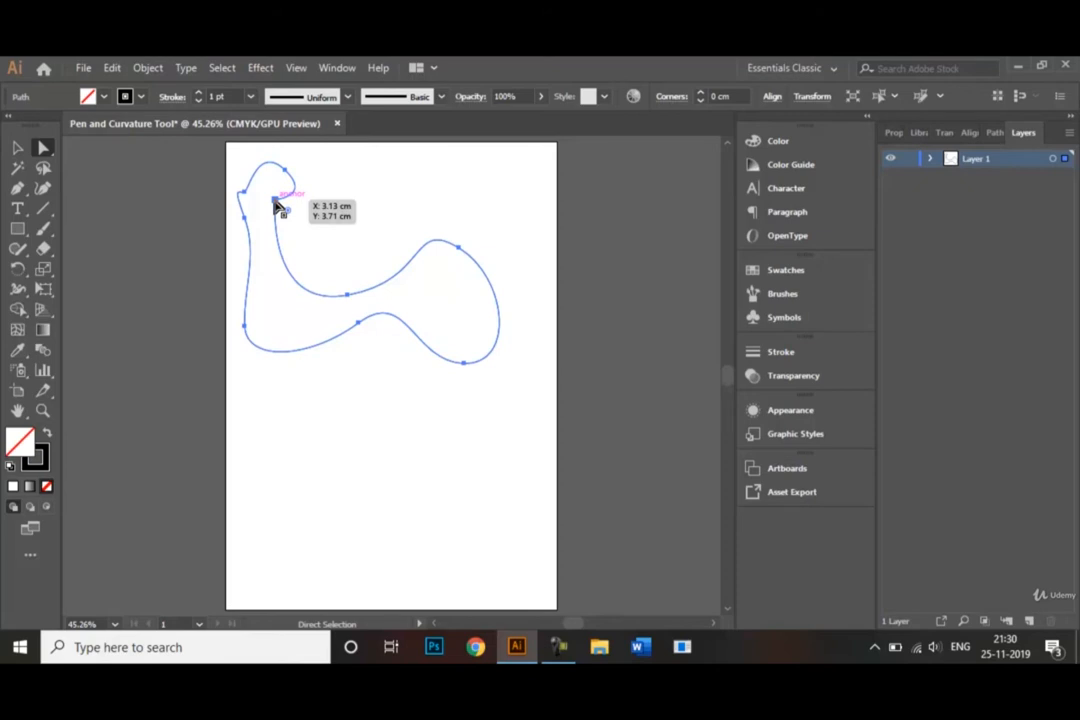
click(349, 298)
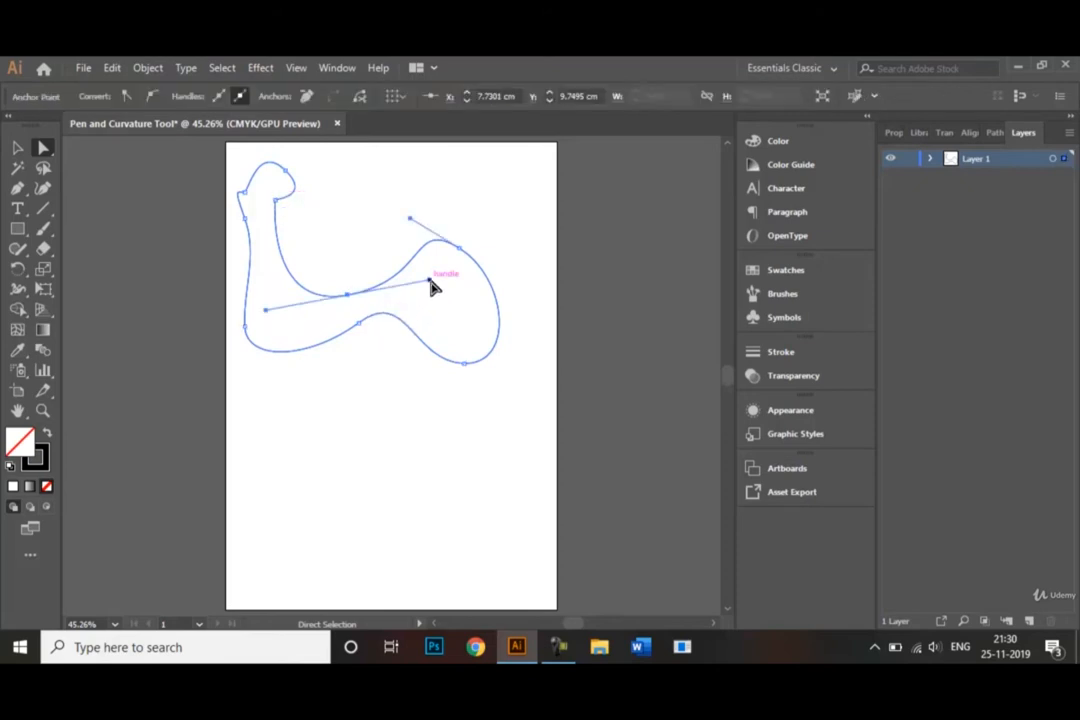
mouse_move(430, 281)
mouse_down()
mouse_move(428, 326)
mouse_move(419, 262)
mouse_up()
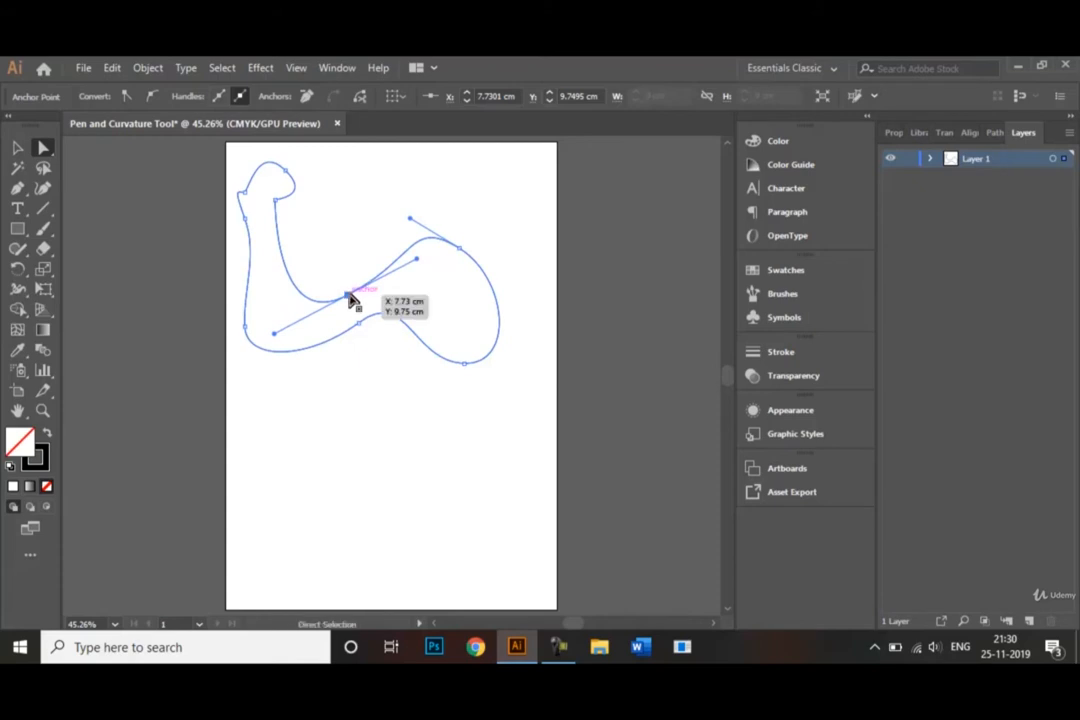
drag(351, 301, 350, 222)
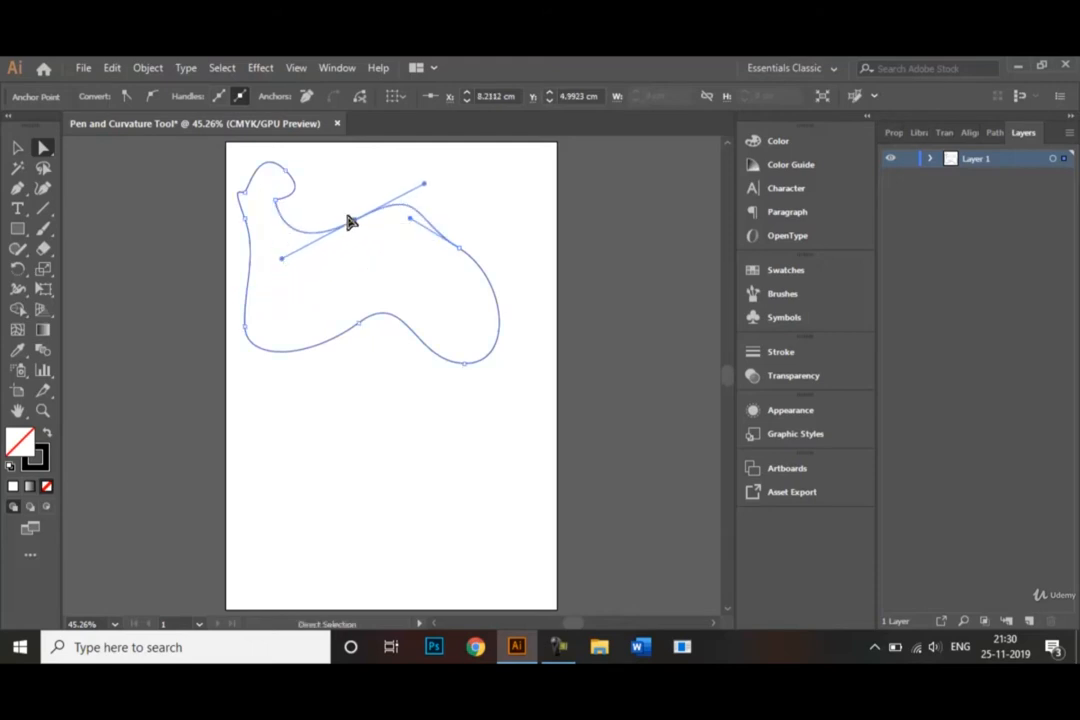
- Round the path's starting corner to about 1.28 cm and swing the neighbouring curve's handle outward at the shape's upper-left tip
click(278, 203)
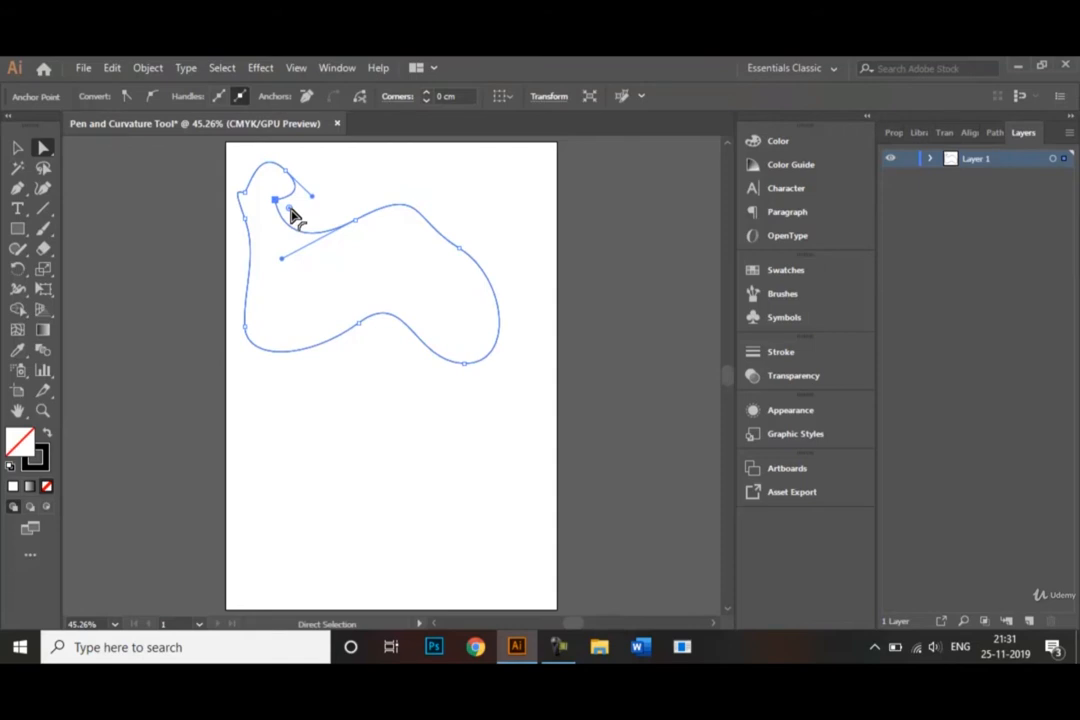
drag(292, 213, 308, 218)
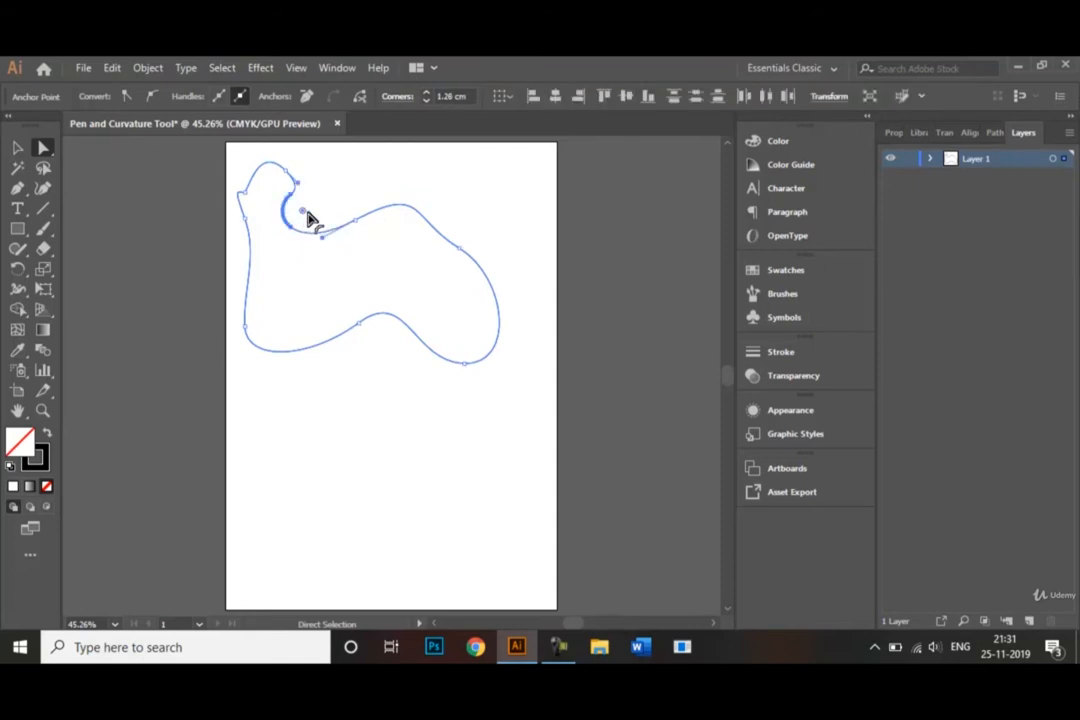
click(245, 193)
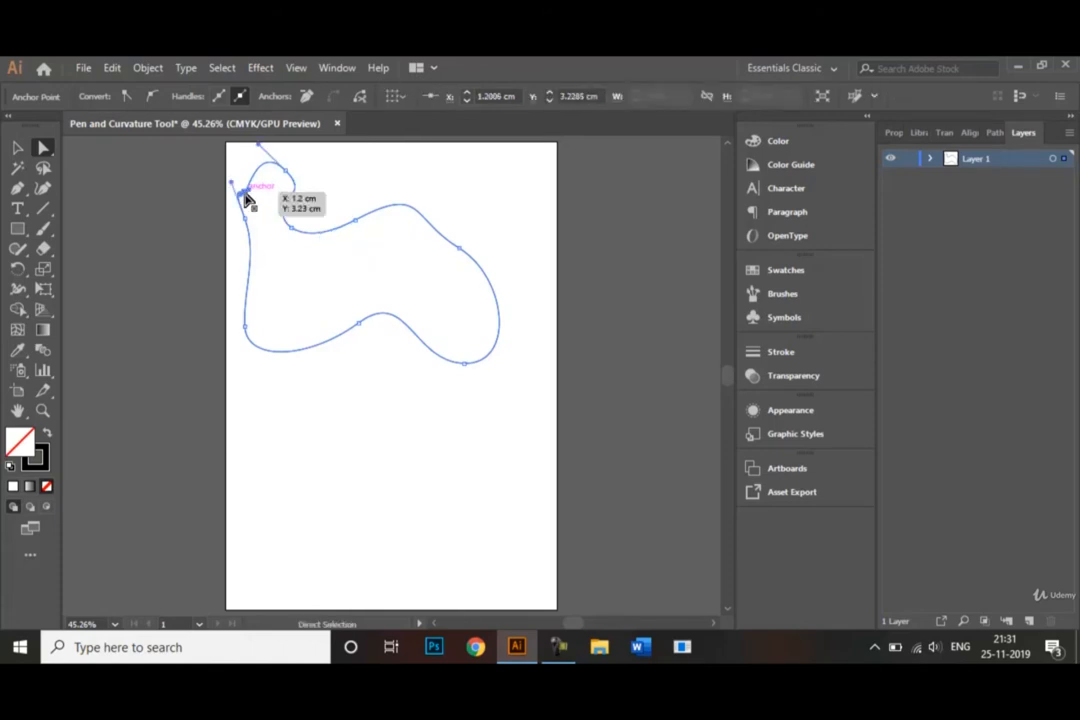
drag(231, 182, 218, 196)
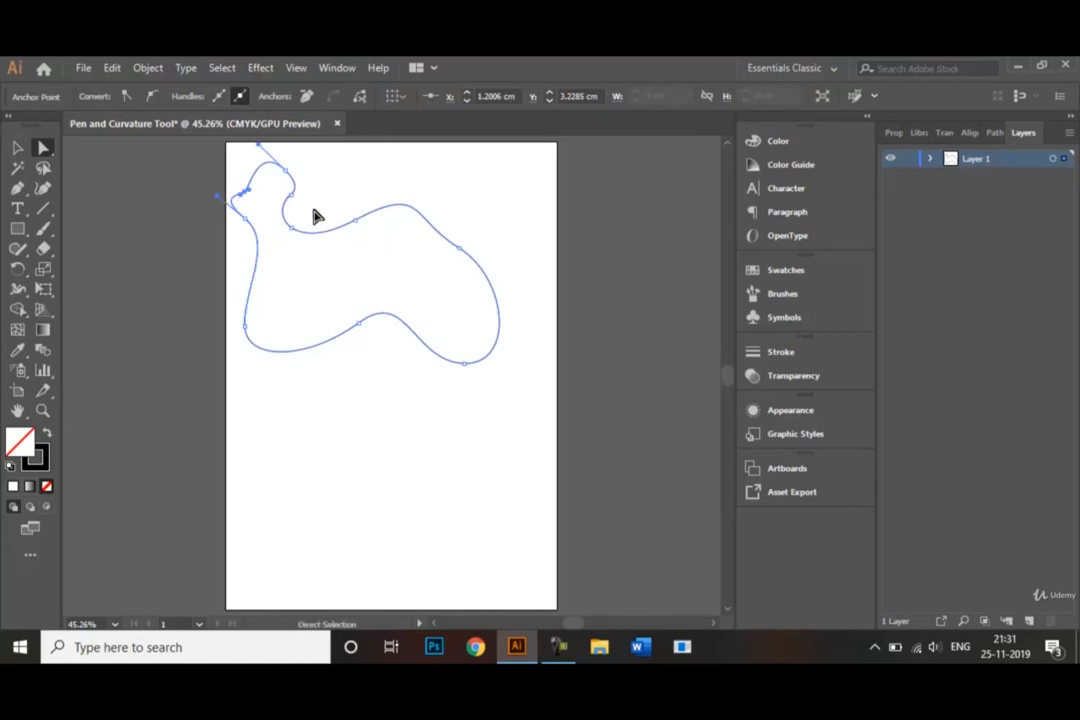
- Move the lower middle anchor to about X 9.3 cm, Y 13.5 cm, swing its handle steeply downward, and deselect the shape
click(360, 326)
drag(362, 332, 374, 362)
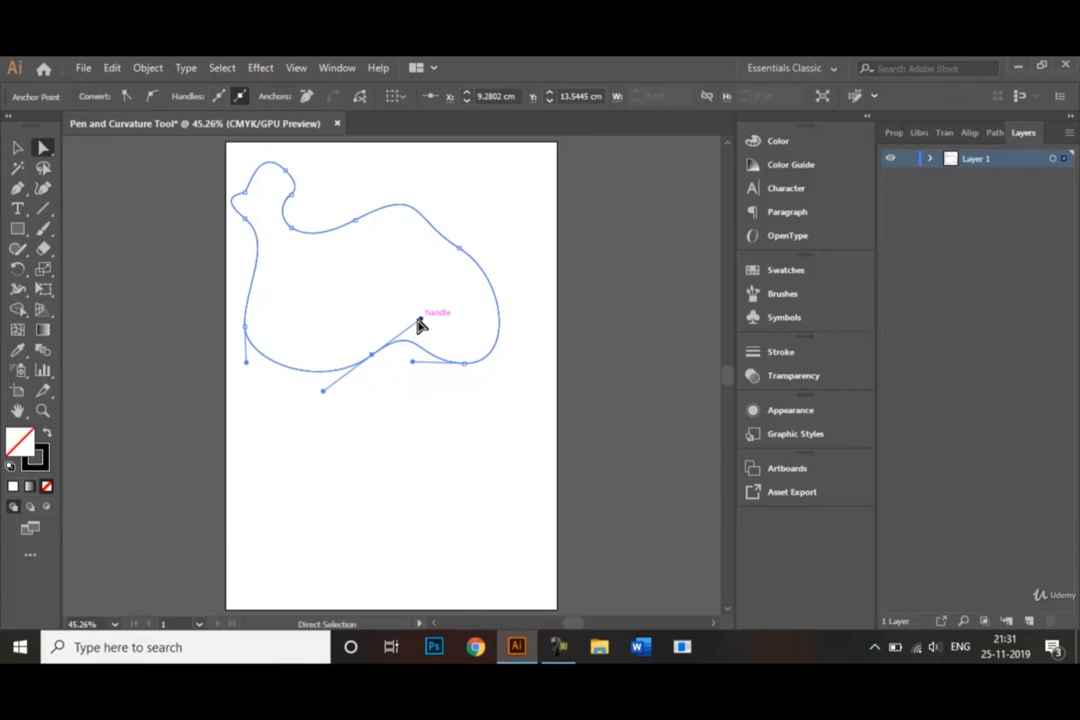
drag(421, 322, 381, 424)
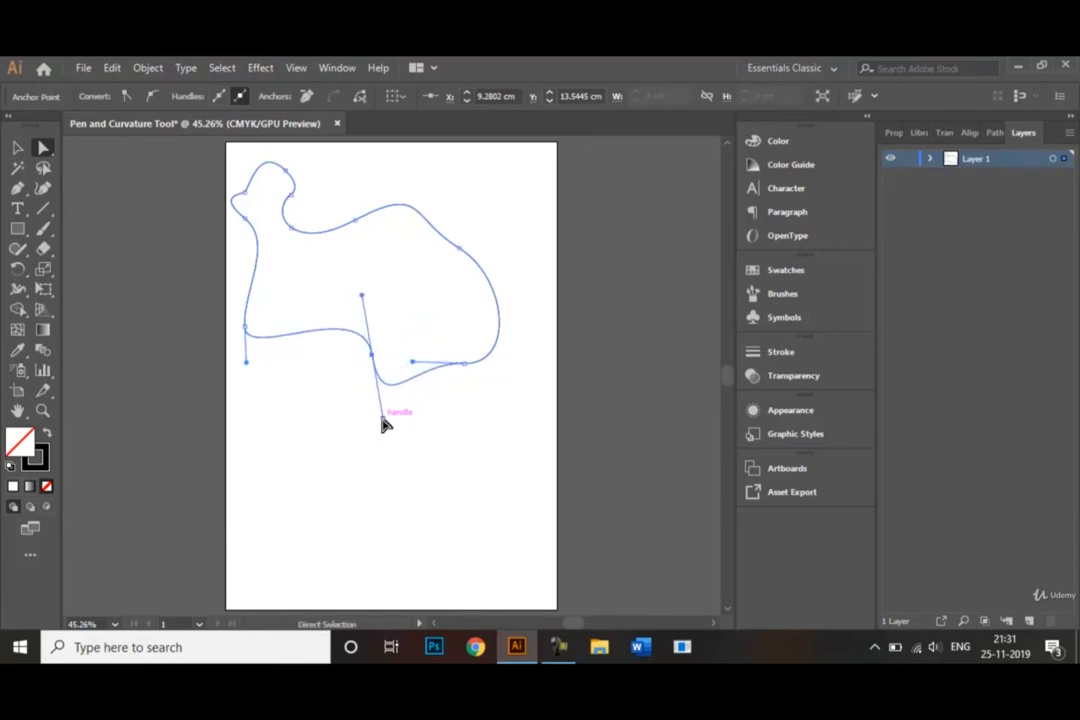
click(245, 193)
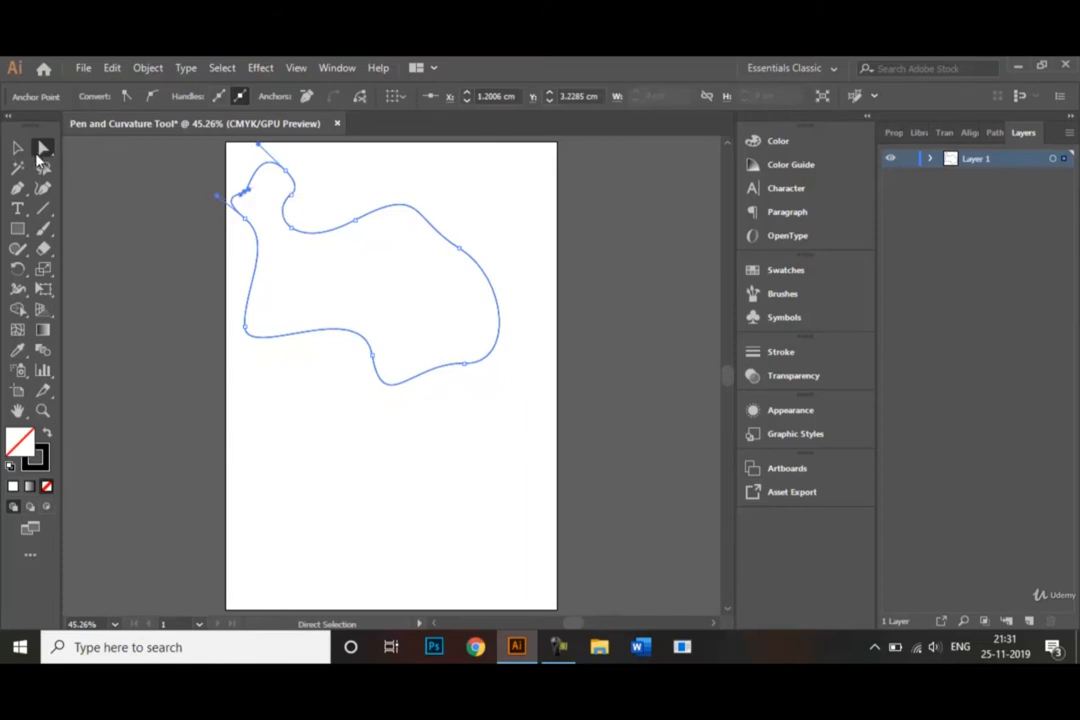
click(17, 147)
click(313, 453)
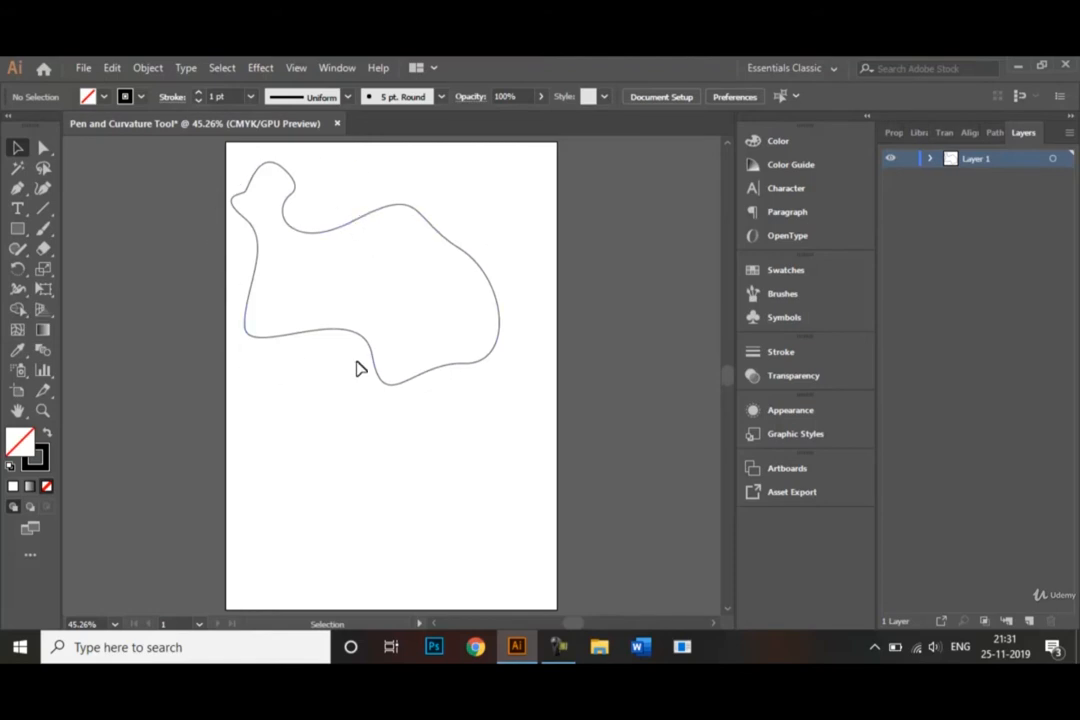
- Fill the closed curved shape with yellow and deselect it
click(366, 220)
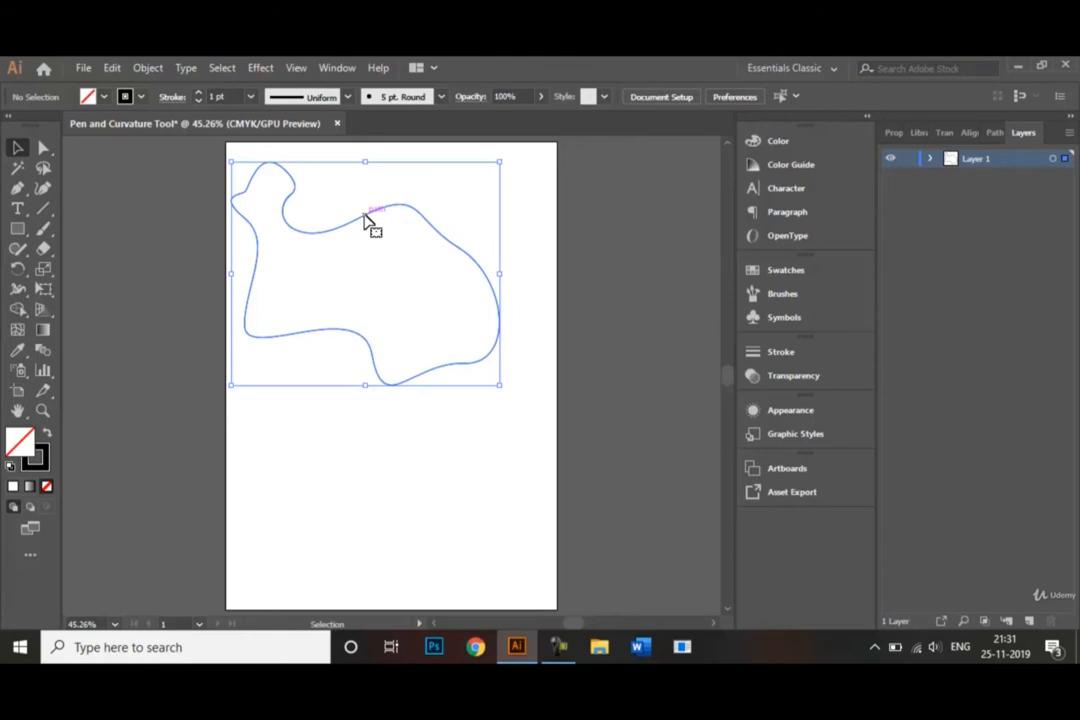
click(105, 101)
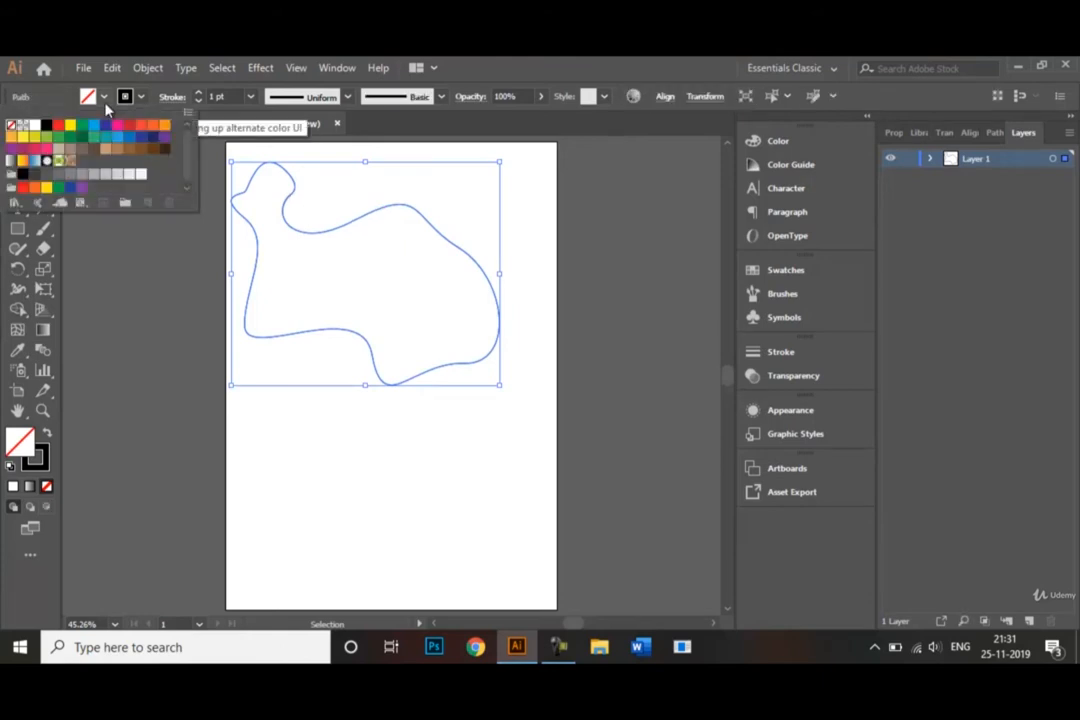
click(22, 134)
click(343, 436)
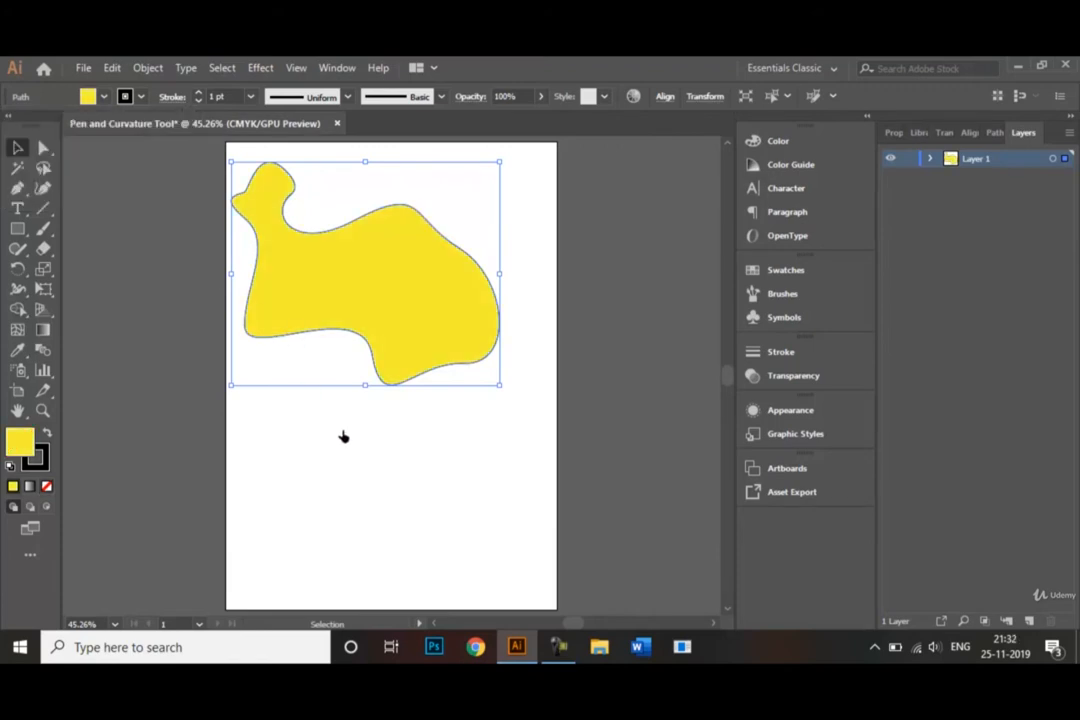
click(362, 460)
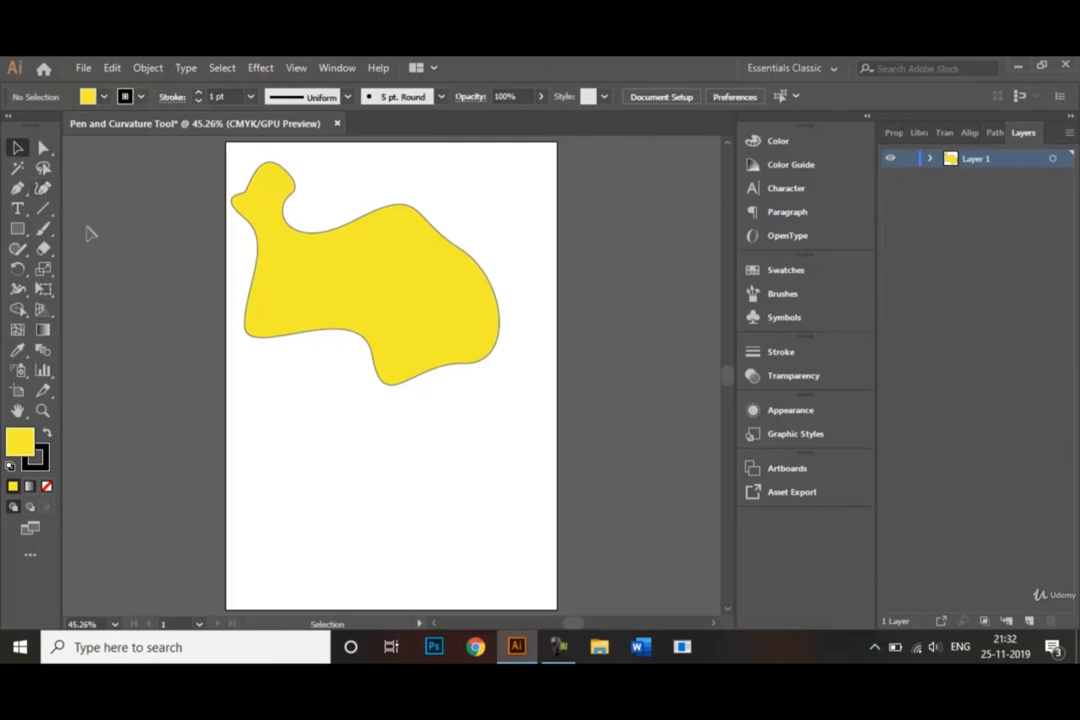
- With the Curvature tool and no fill, start a path below the yellow shape's left side, arching it up, rightward and back down
click(43, 188)
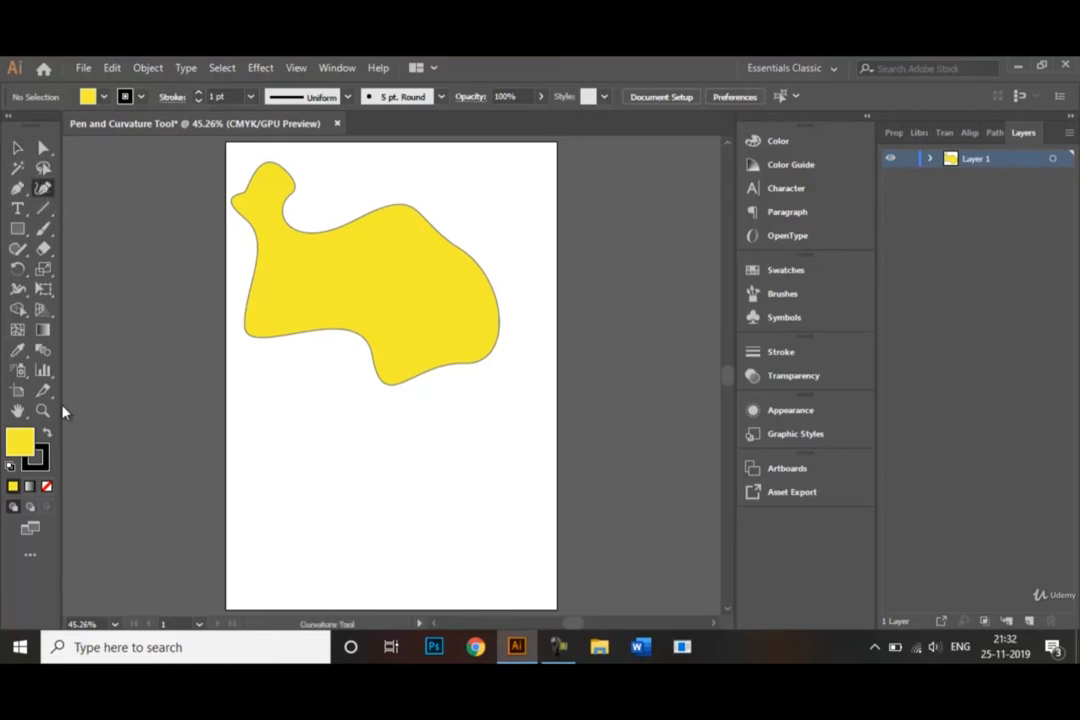
click(47, 487)
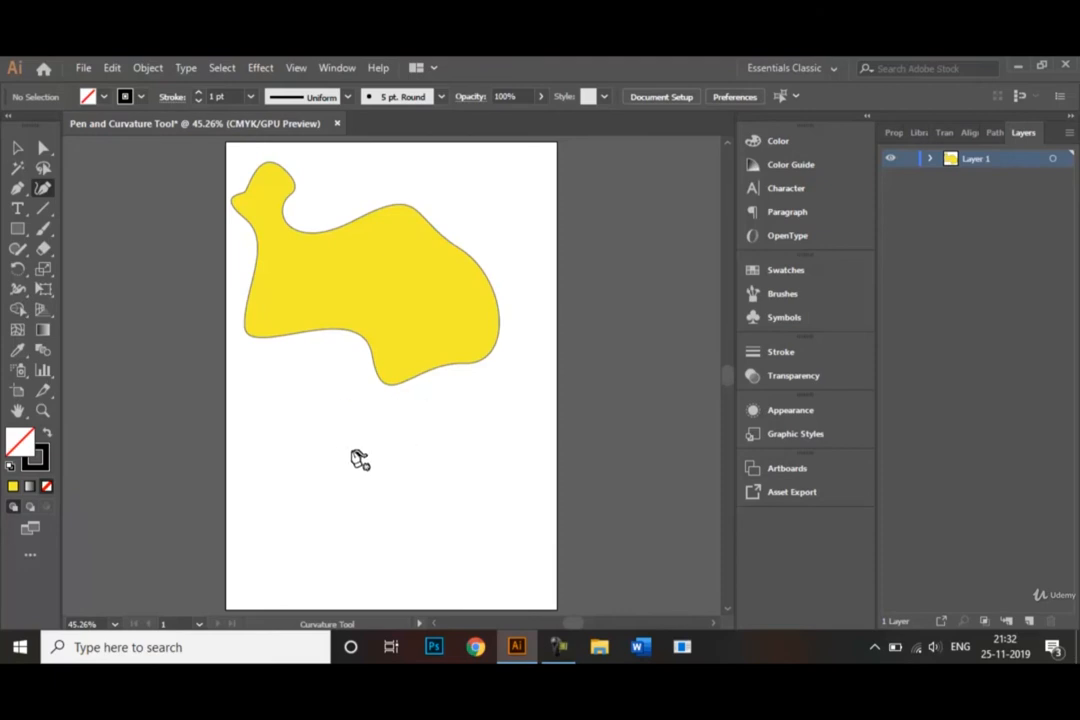
right_click(275, 515)
click(275, 515)
click(273, 511)
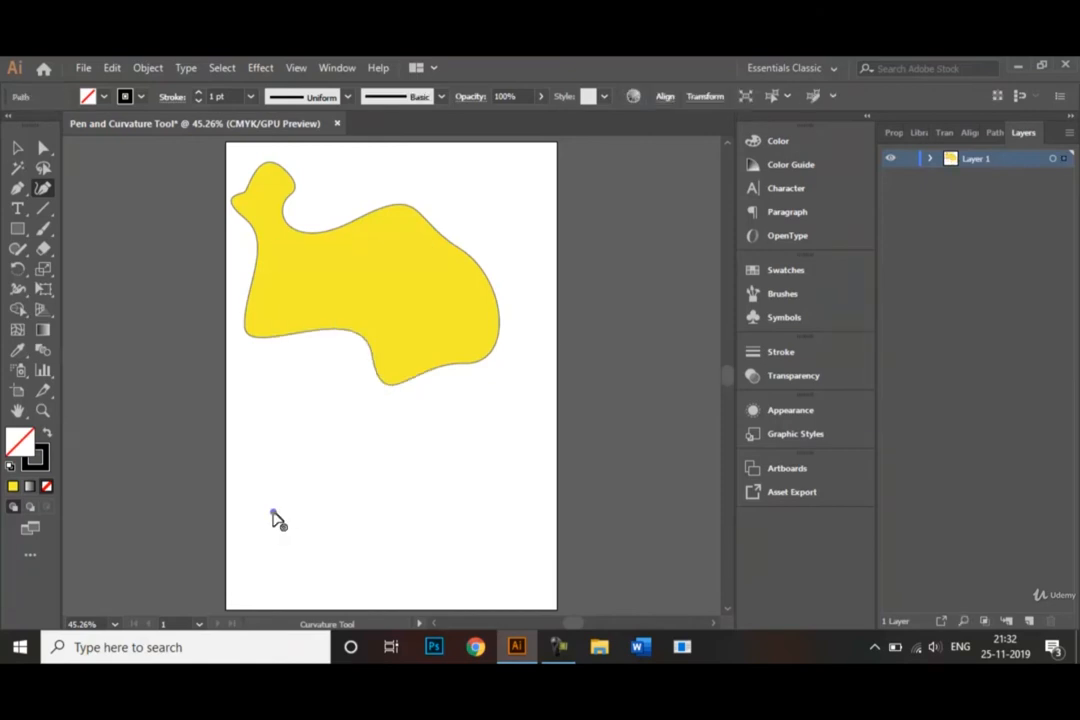
click(343, 433)
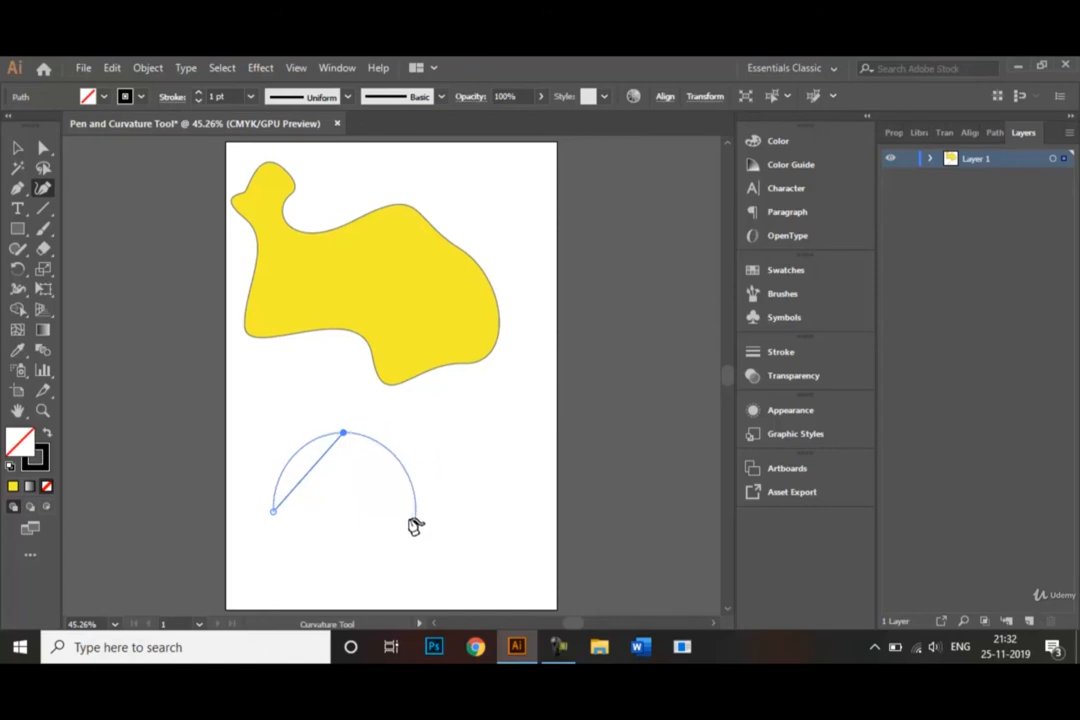
click(431, 419)
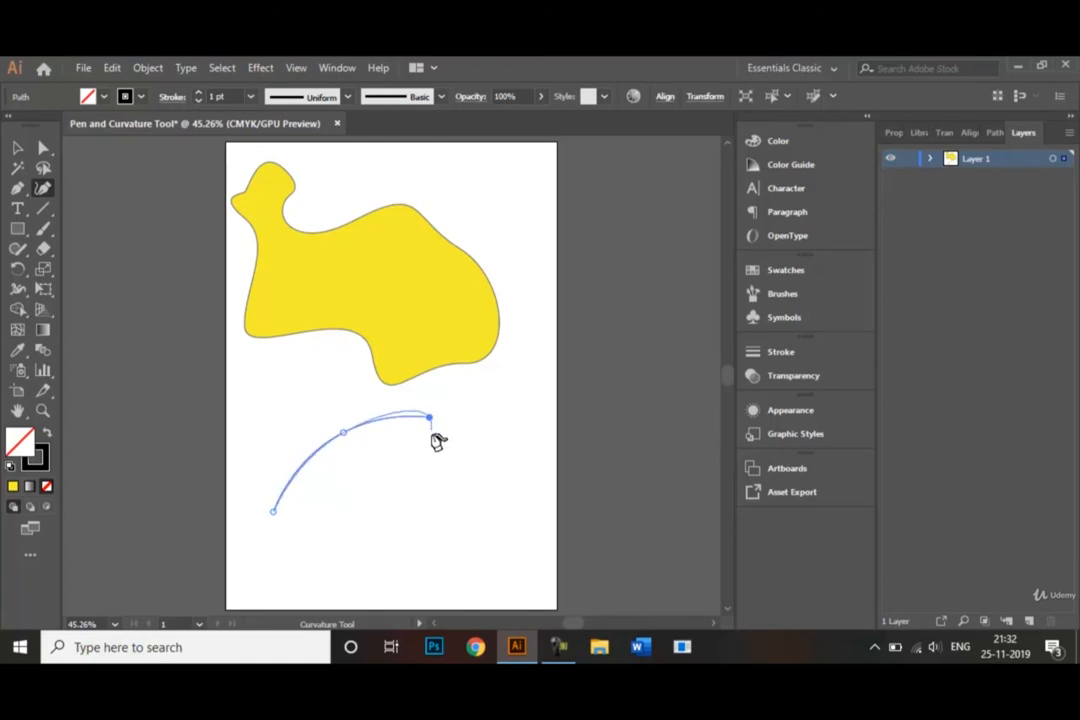
click(395, 512)
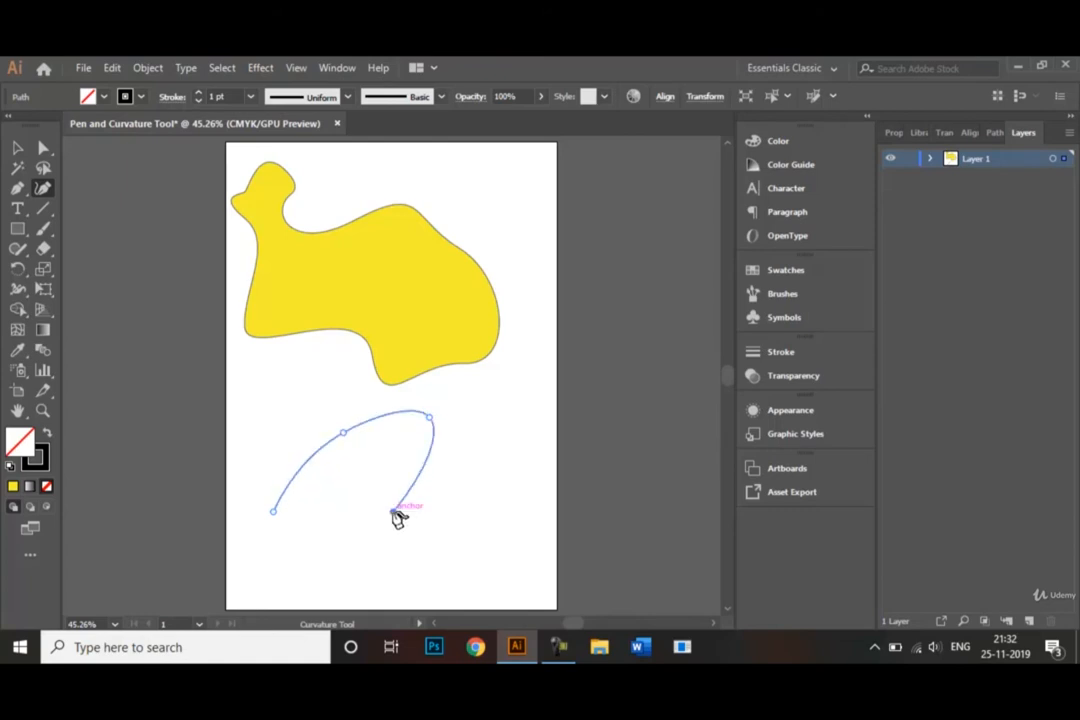
- Continue the curvature path through a deep U-shaped valley, over a tall peak near the page's right edge and down that side
click(423, 565)
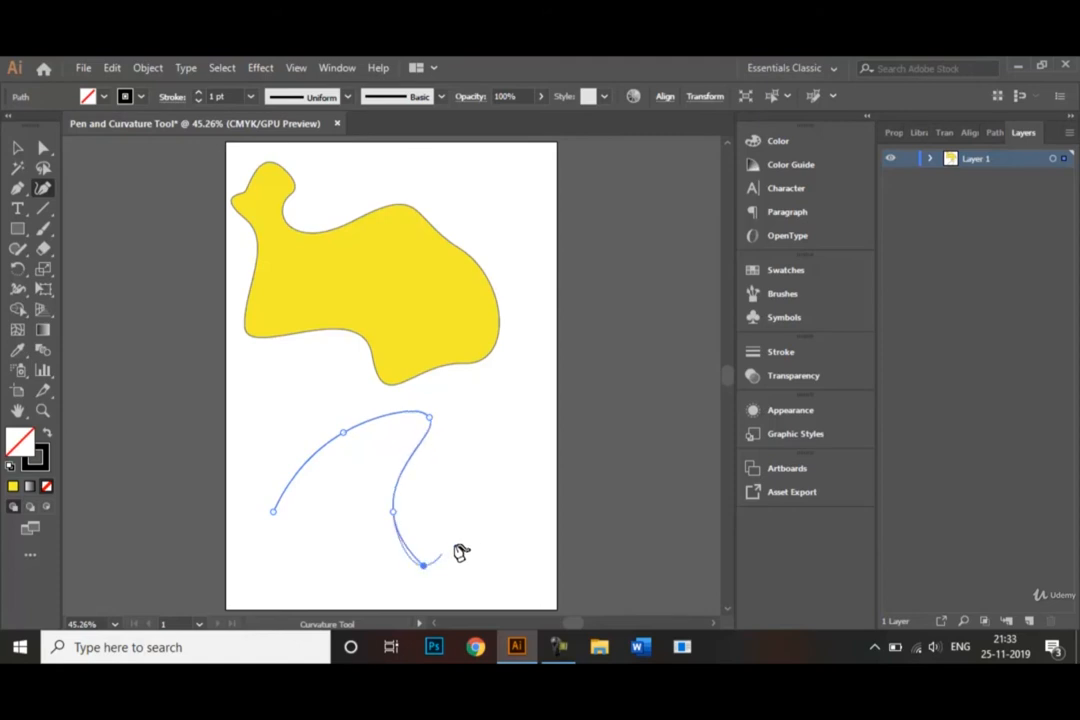
click(495, 492)
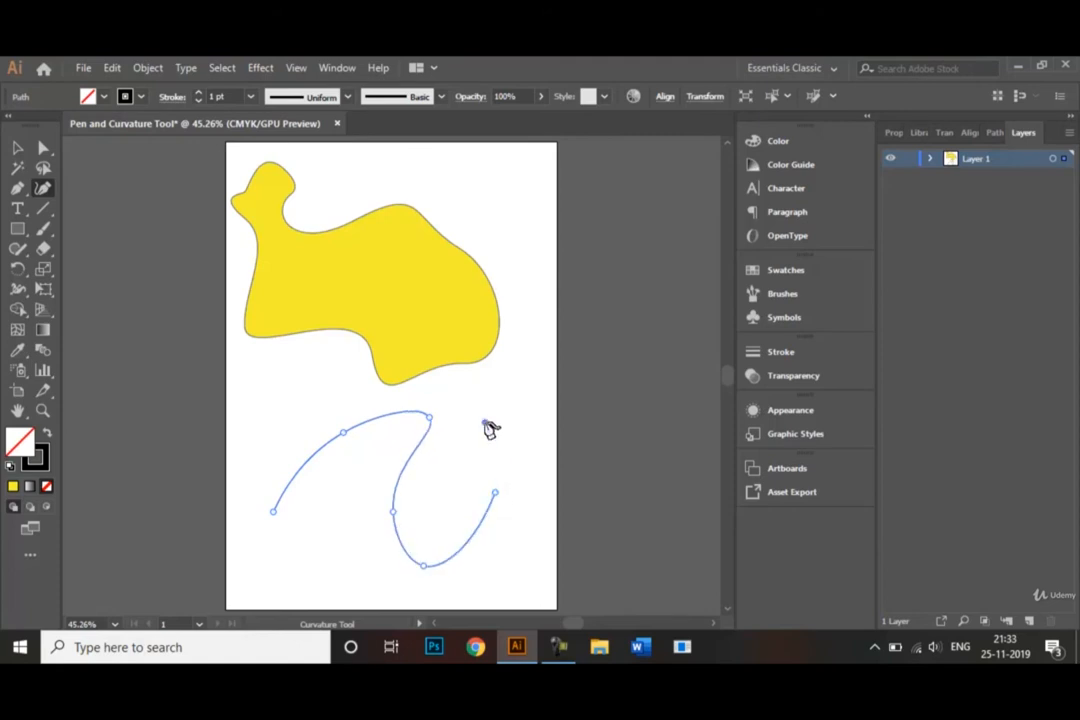
click(485, 422)
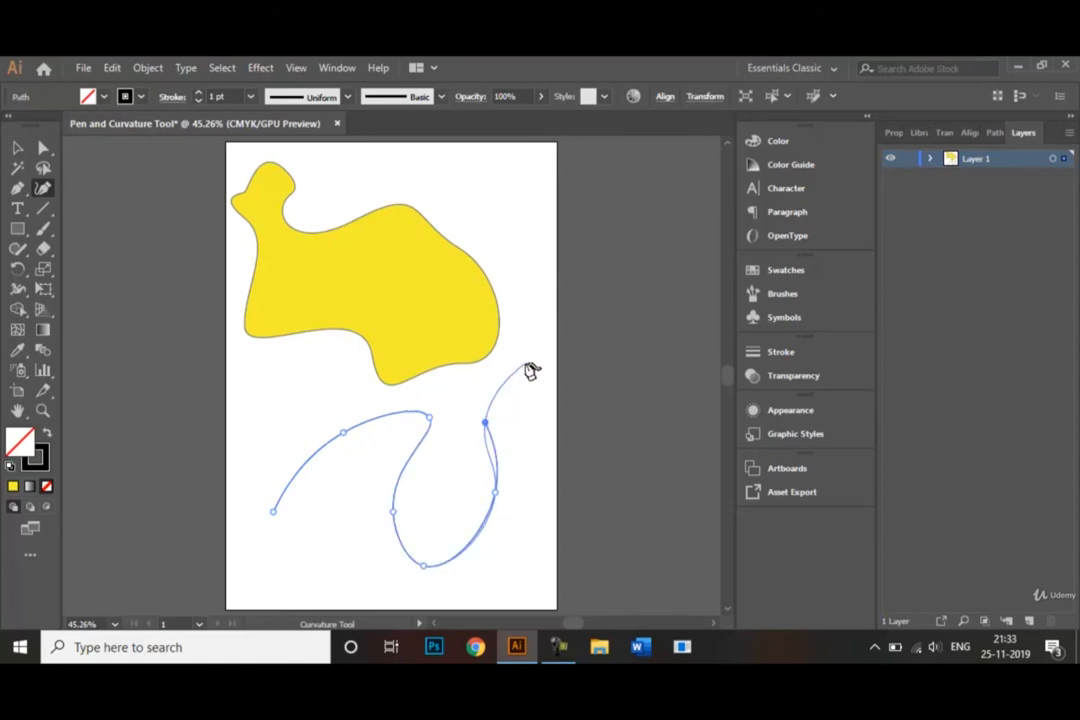
click(528, 366)
click(543, 451)
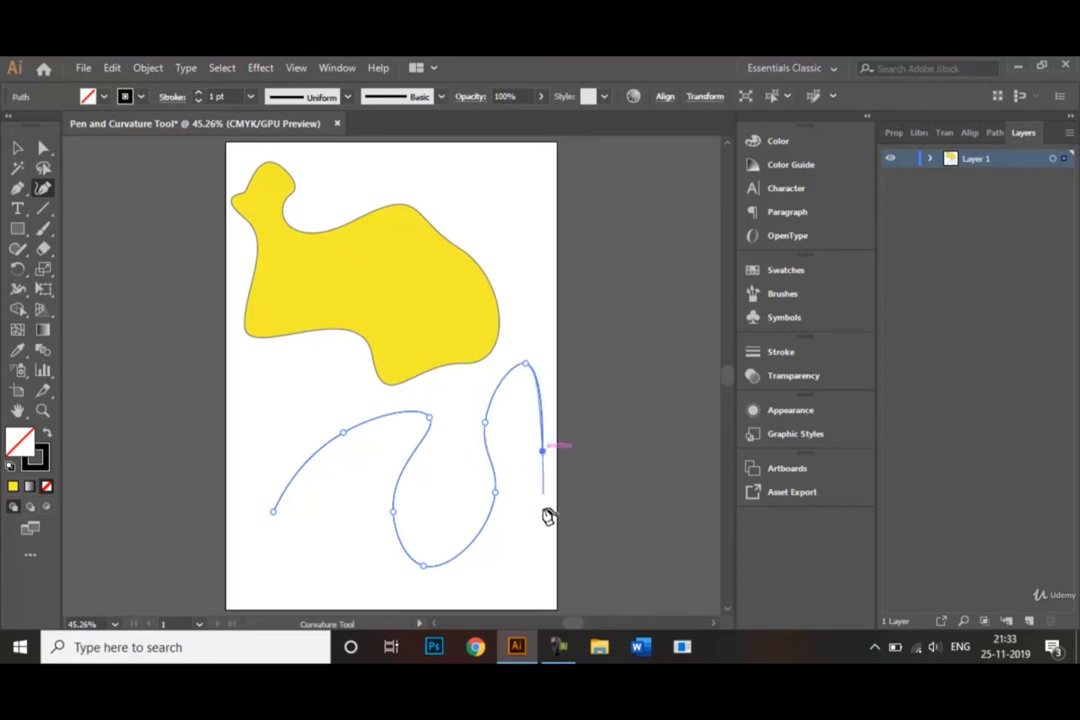
click(526, 557)
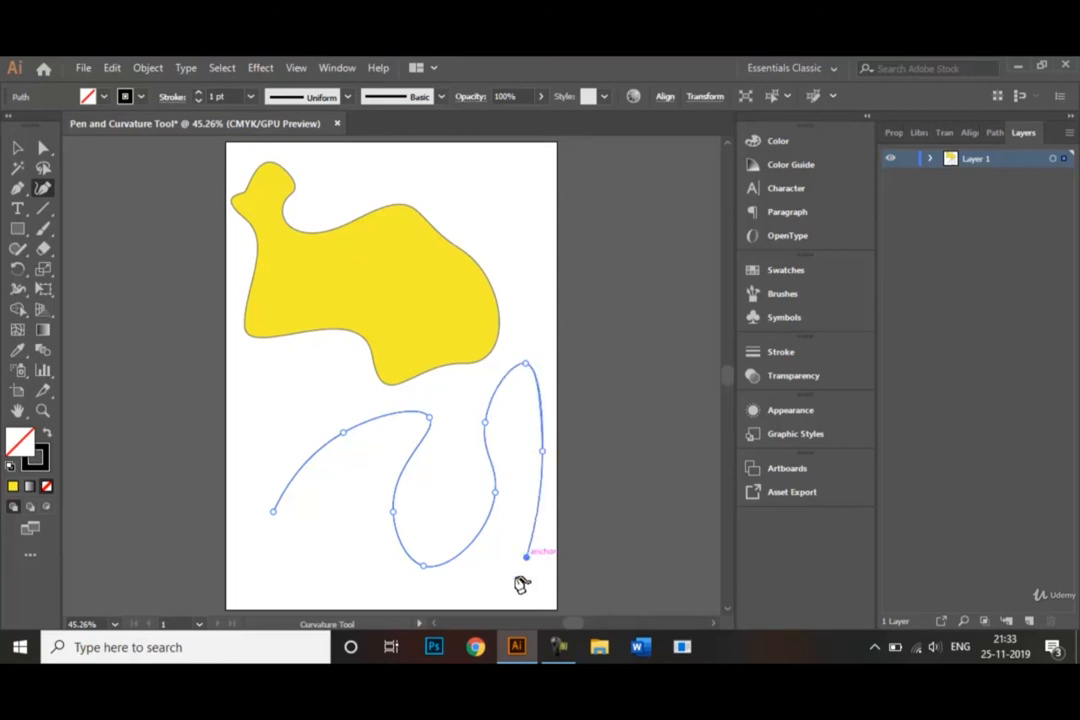
- Curve the path back along the page bottom, over a small hump and around a pointed left lobe, and close it at its starting anchor
click(448, 593)
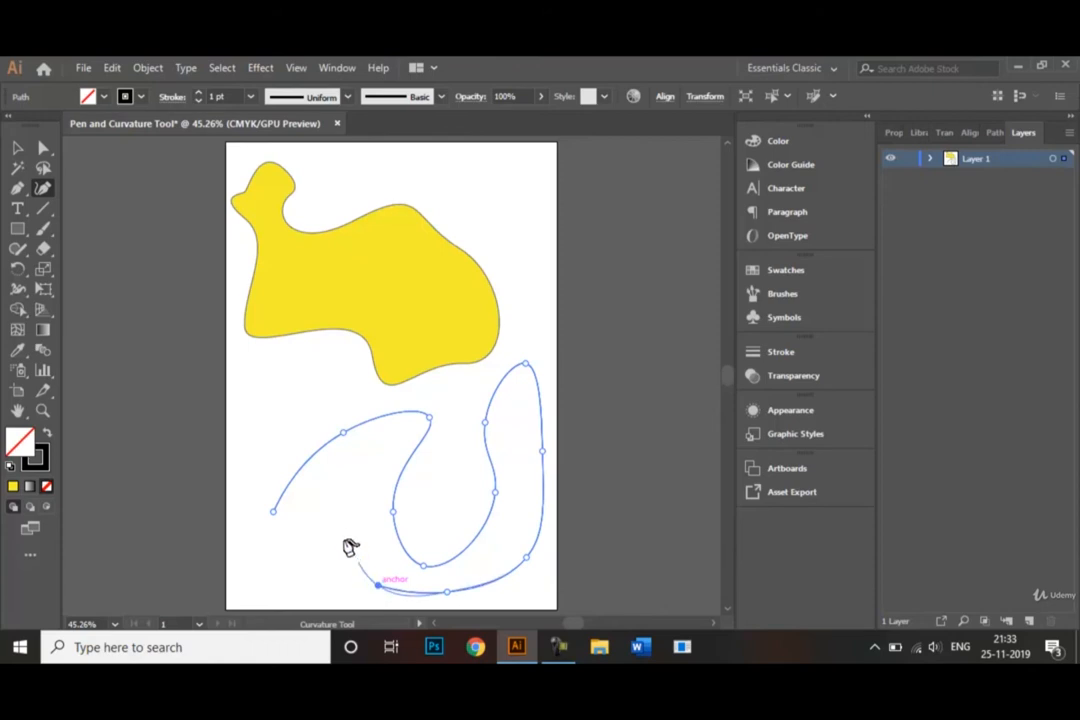
click(352, 513)
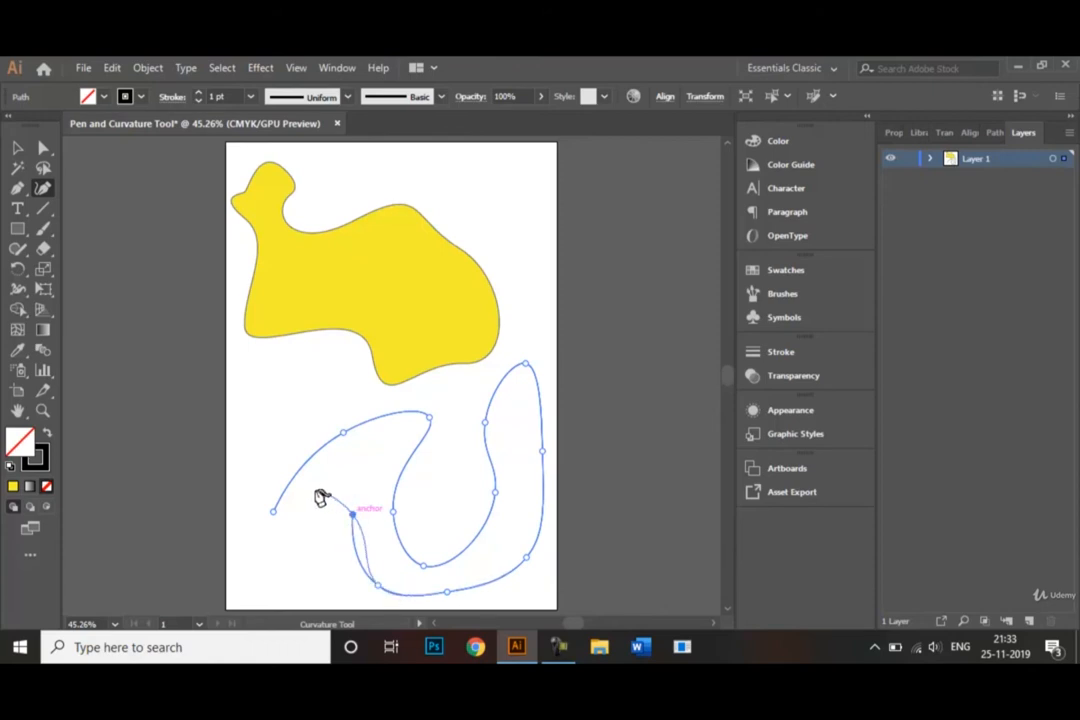
click(315, 491)
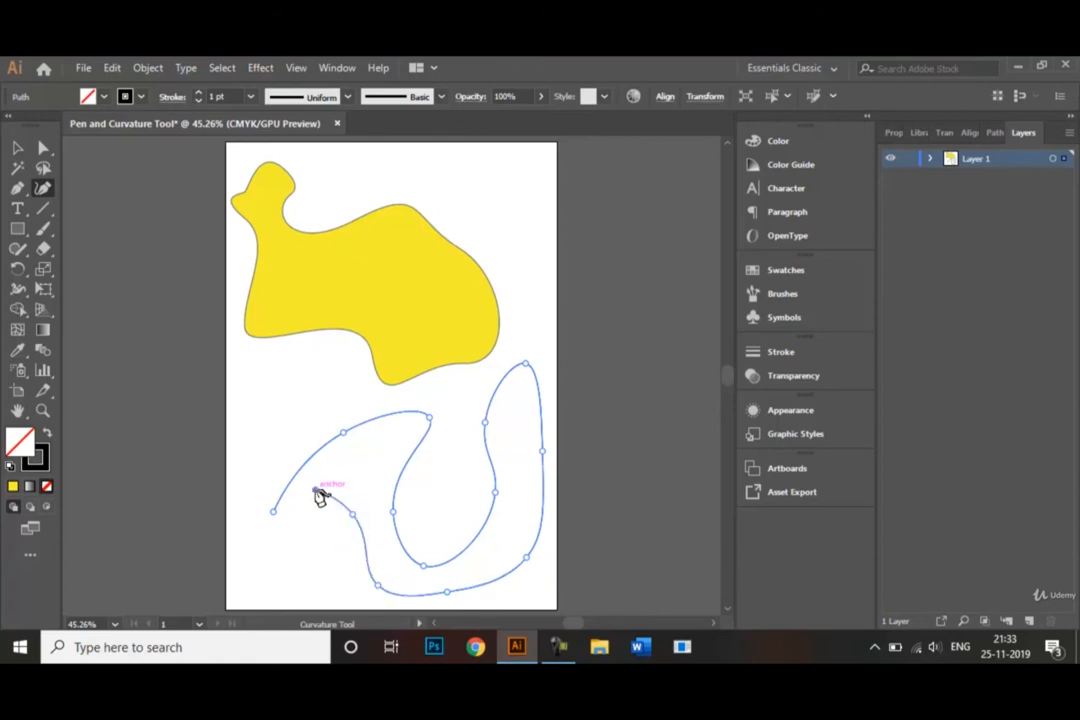
click(280, 558)
click(234, 551)
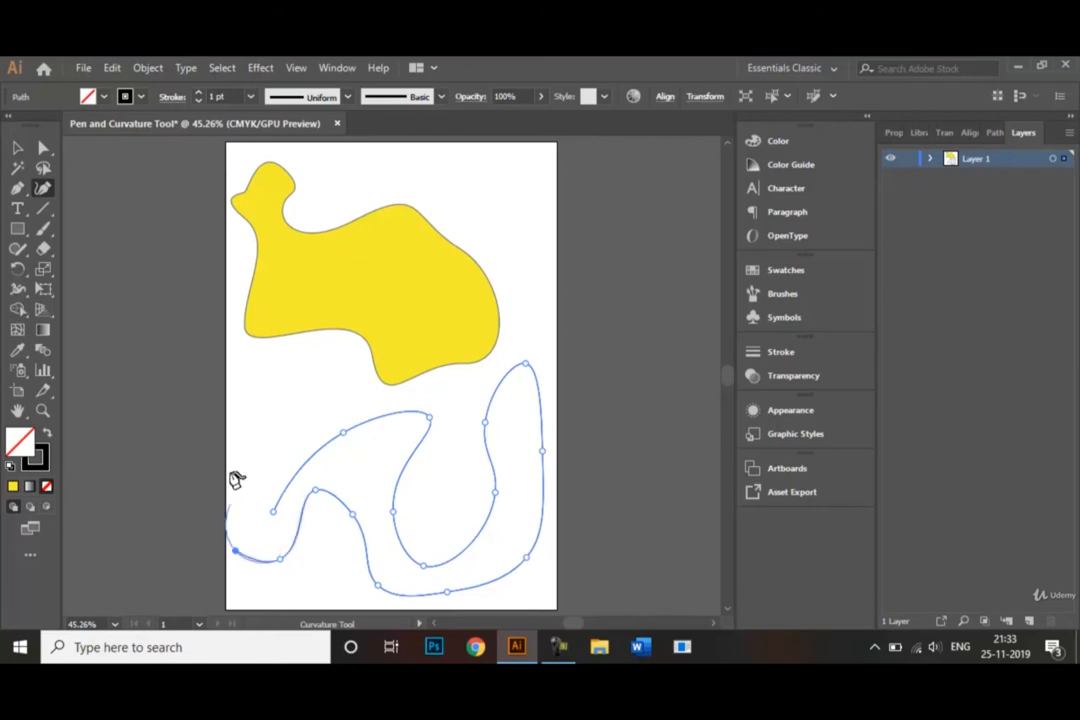
click(275, 434)
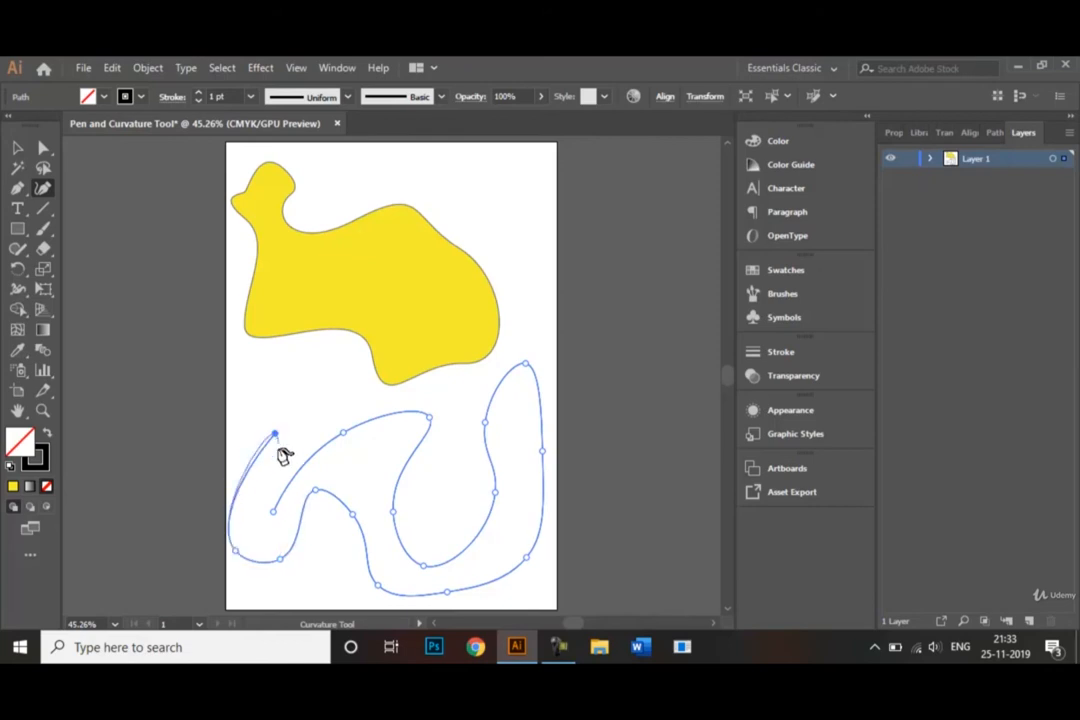
click(250, 524)
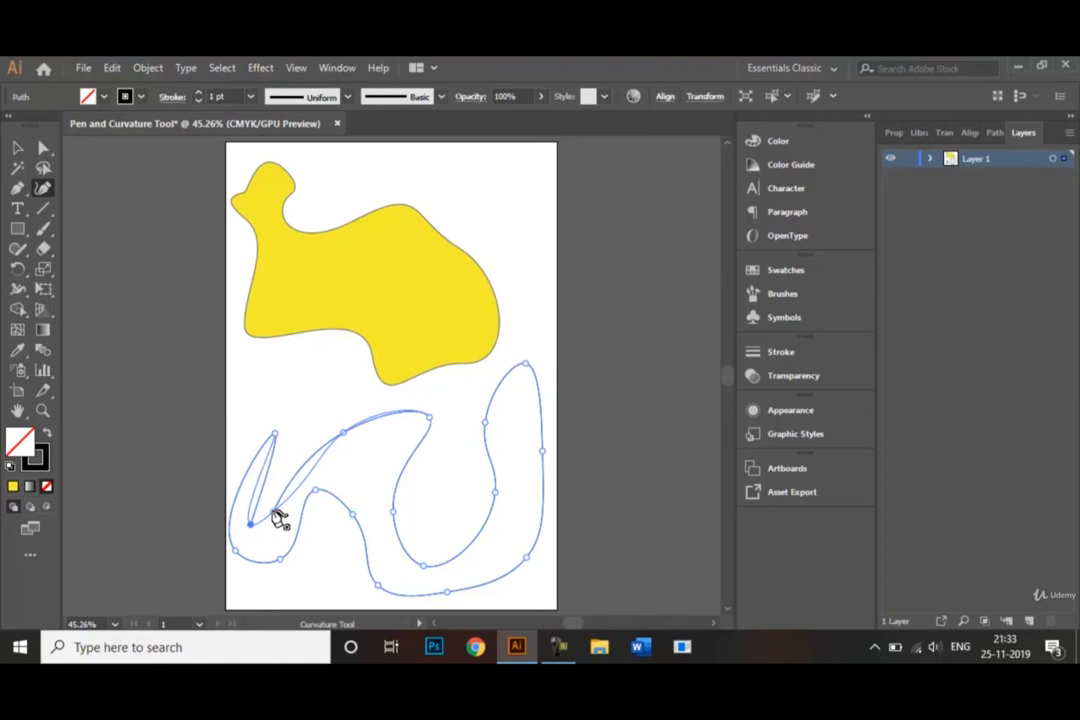
click(275, 513)
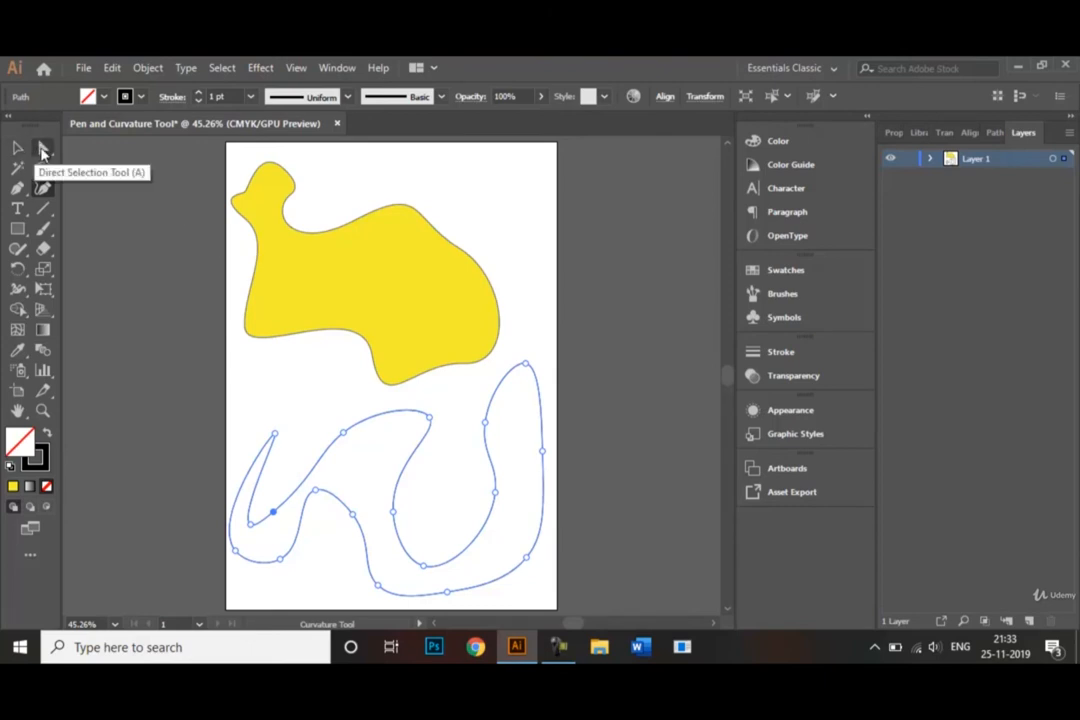
- With Direct Selection, move the lower hump's anchor to about X 6 cm, Y 23.2 cm and swing the upper arch anchor's handle downward
click(43, 151)
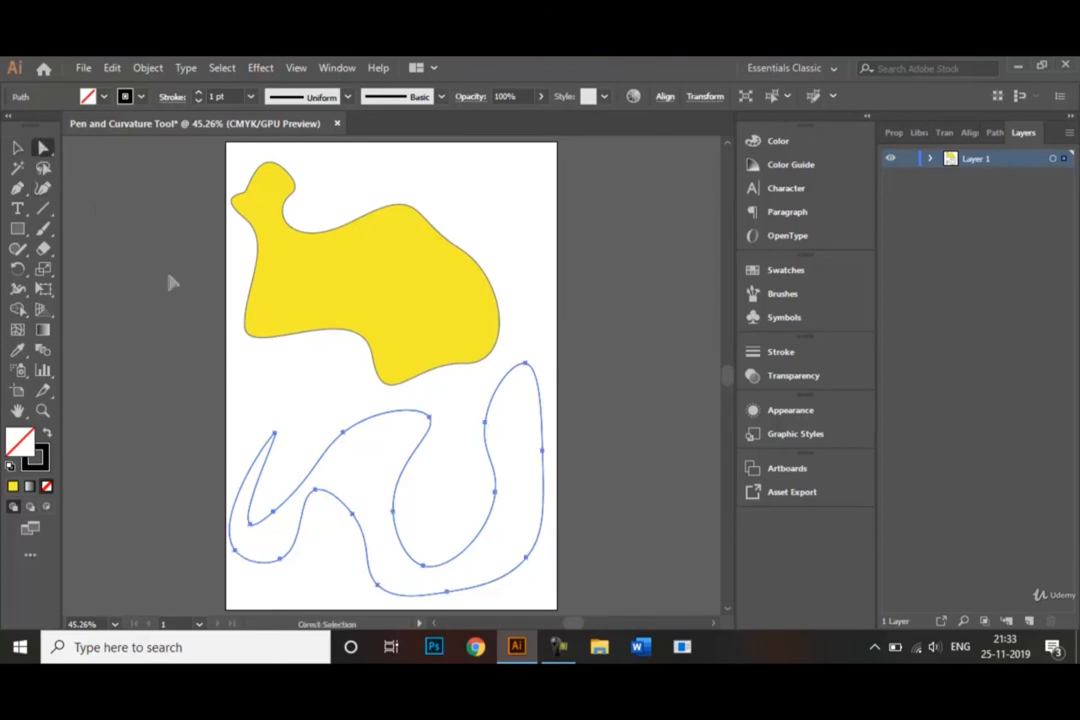
click(315, 490)
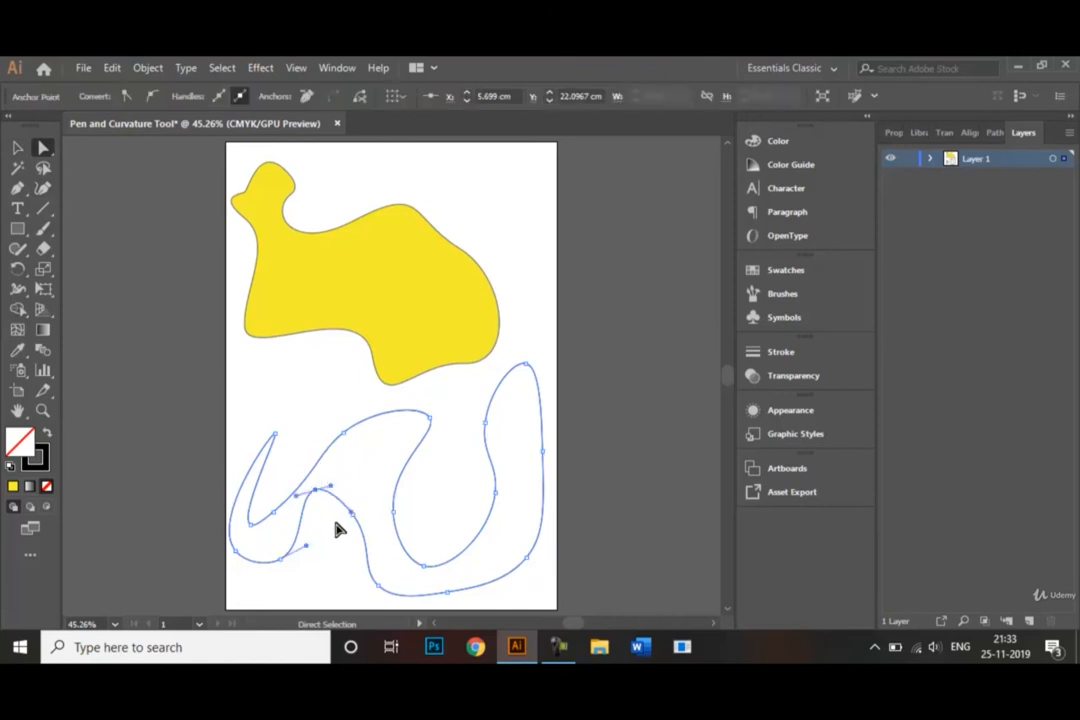
drag(315, 491, 323, 512)
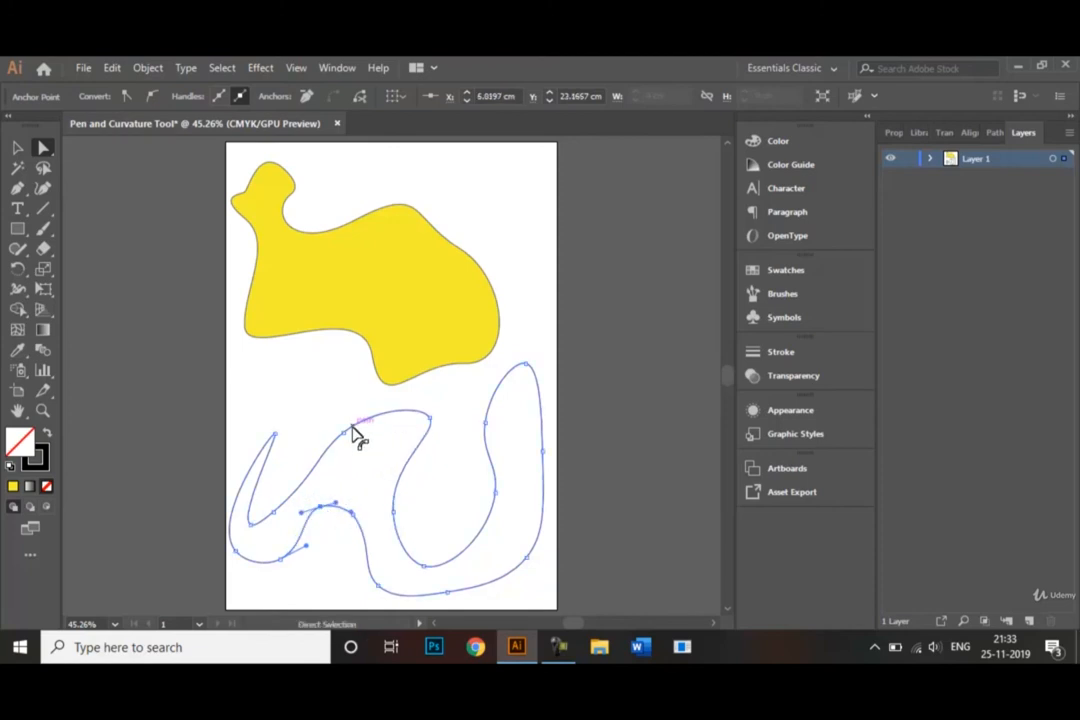
drag(344, 433, 399, 462)
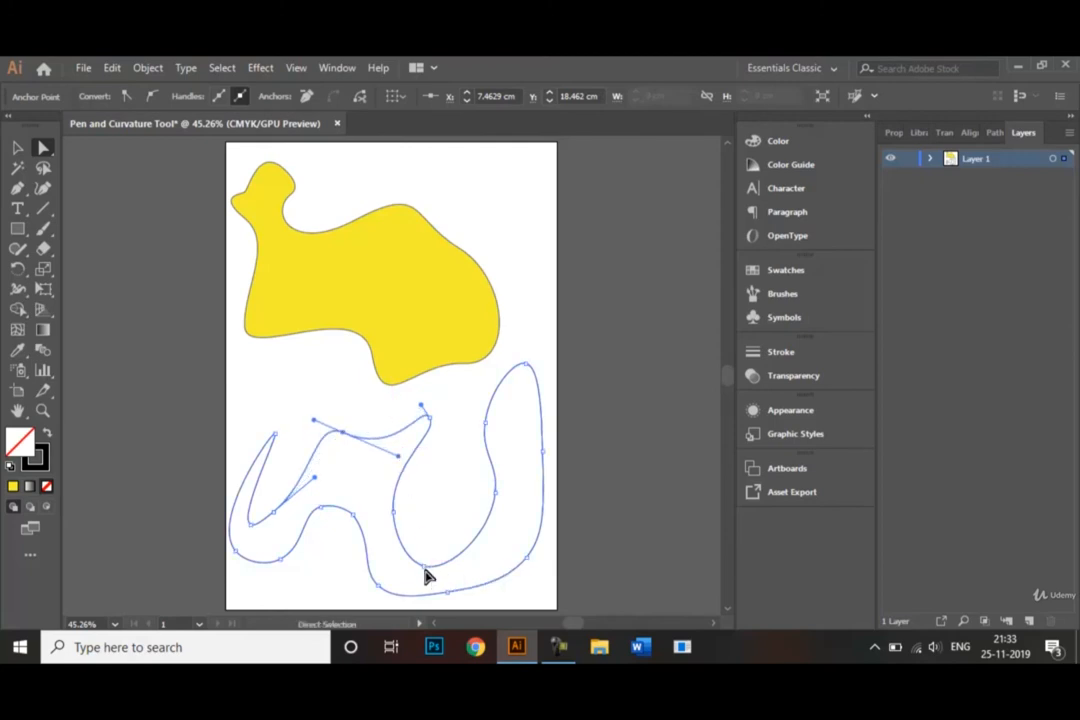
- Swing the handles of the valley's bottom and right anchors and of the outer right side's middle anchor to reshape their curves
drag(424, 566, 426, 571)
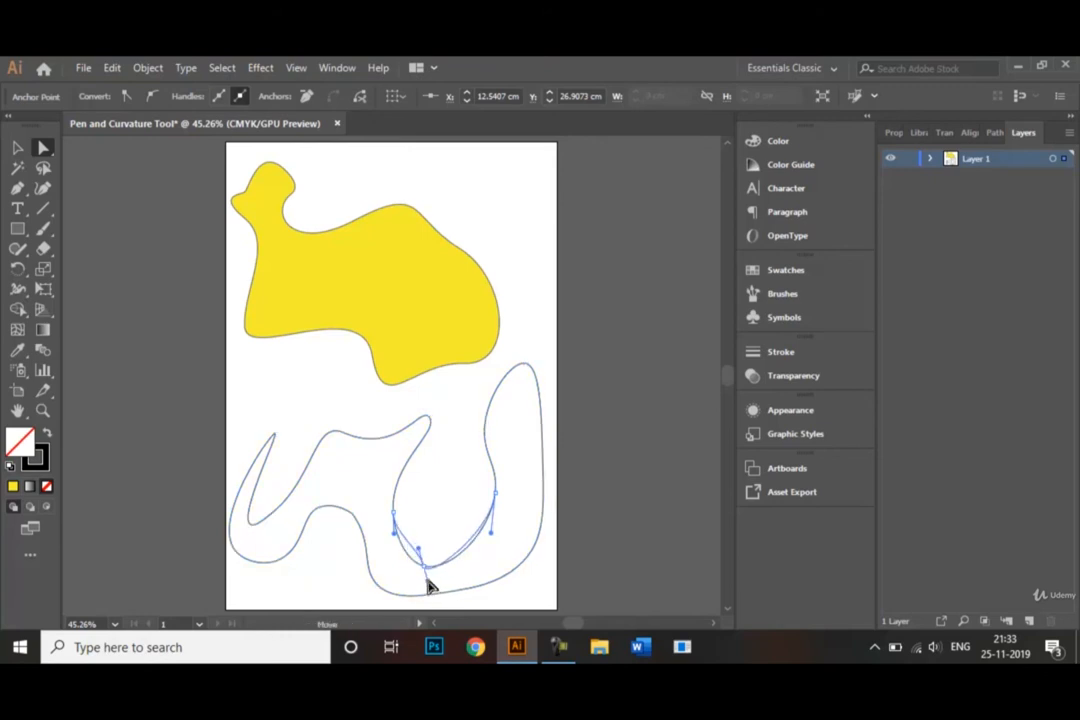
click(494, 493)
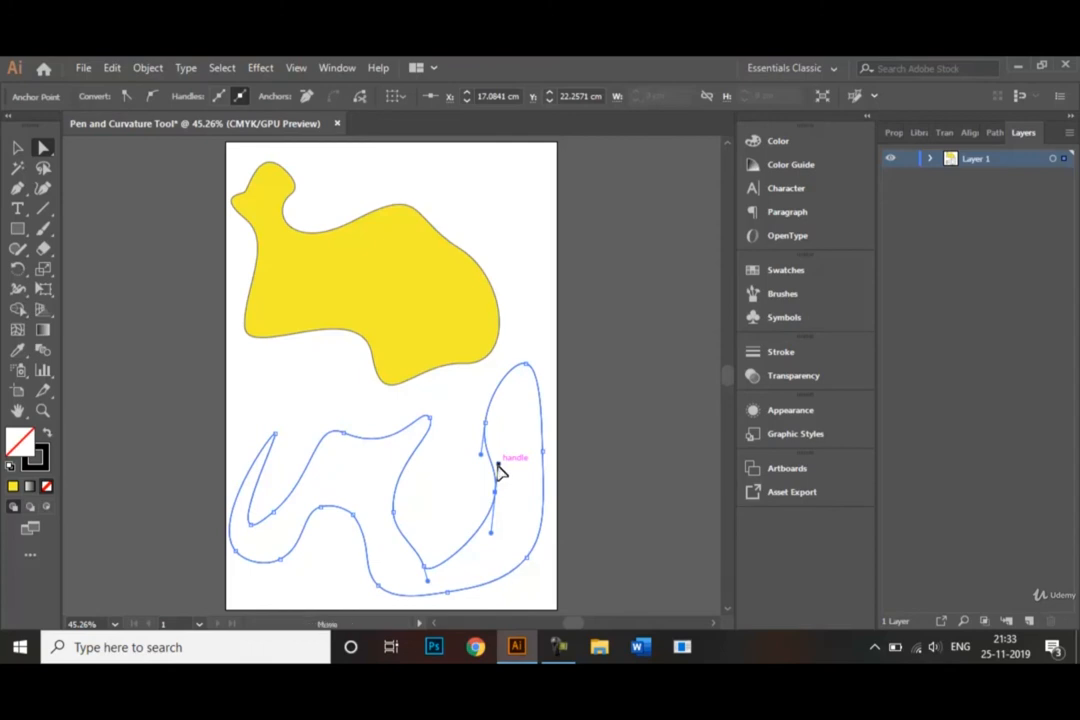
drag(499, 468, 519, 508)
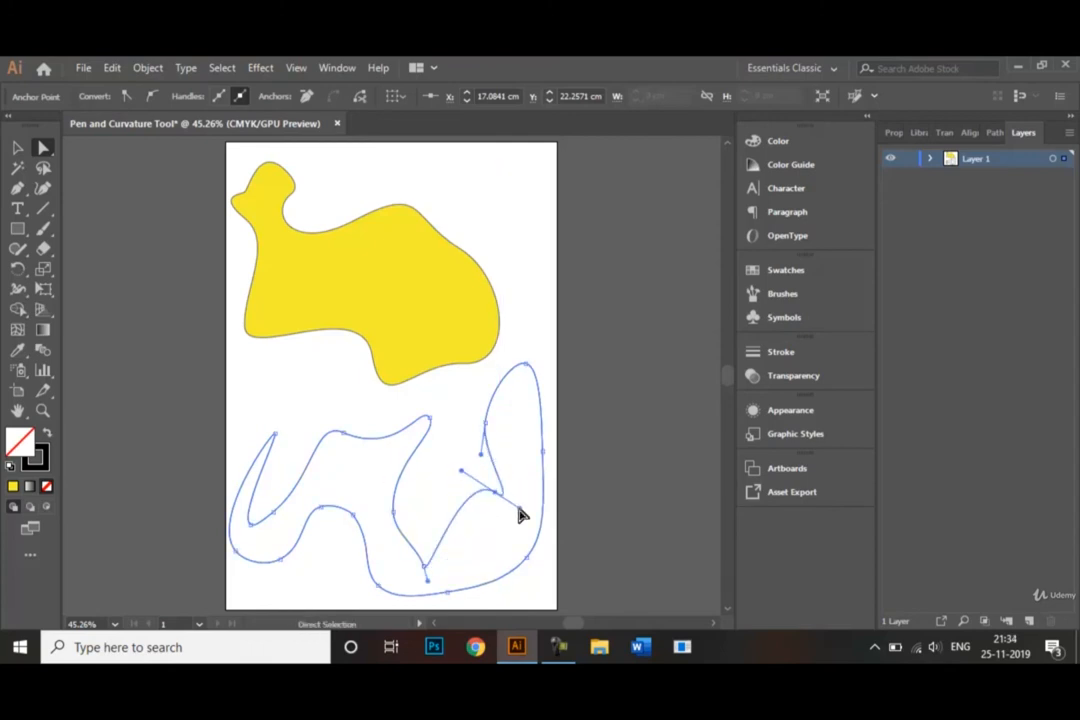
click(544, 452)
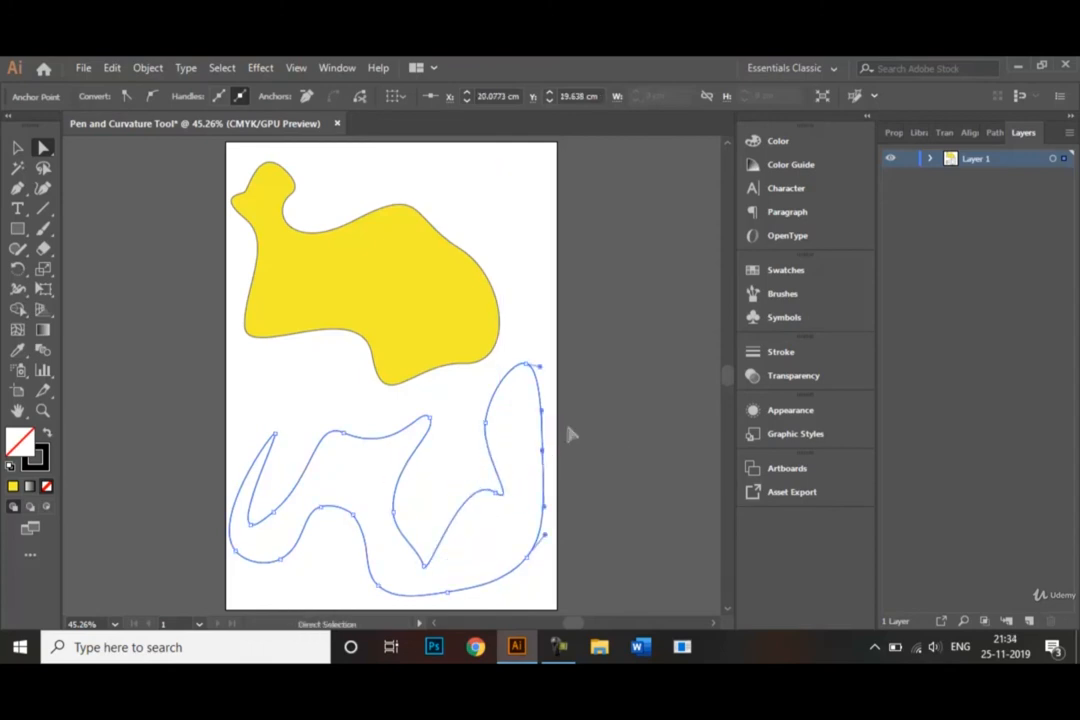
drag(545, 417, 574, 424)
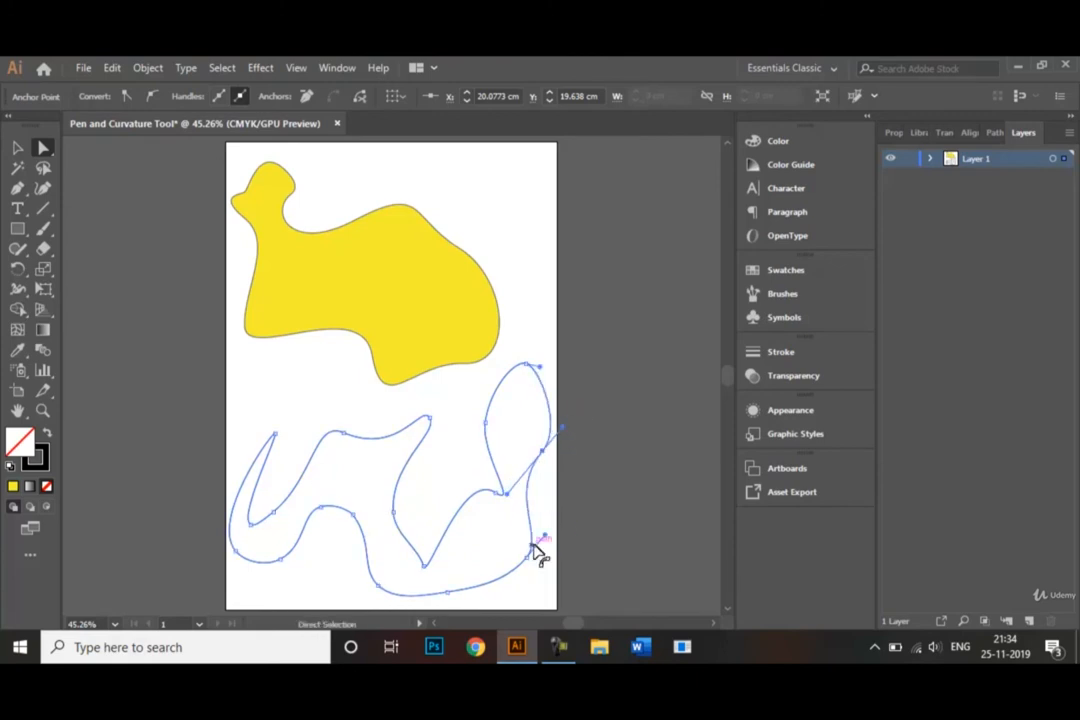
- Move the valley's bottom anchor up to about X 13 cm, Y 24.3 cm and deselect the path
click(426, 564)
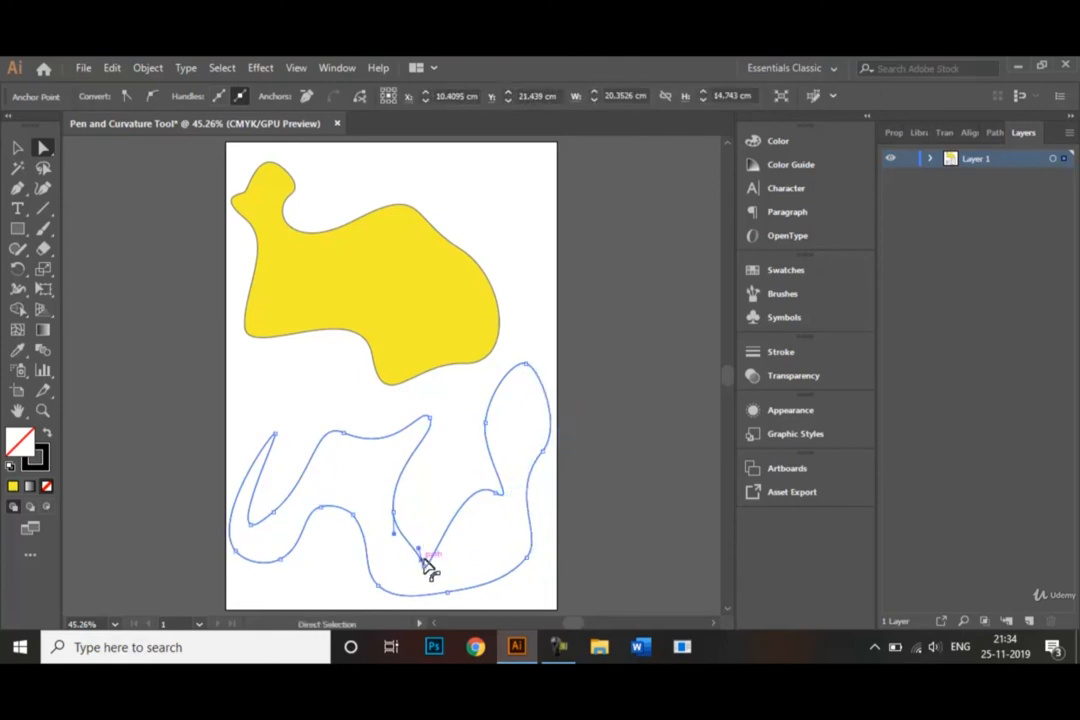
click(425, 567)
drag(425, 572, 433, 527)
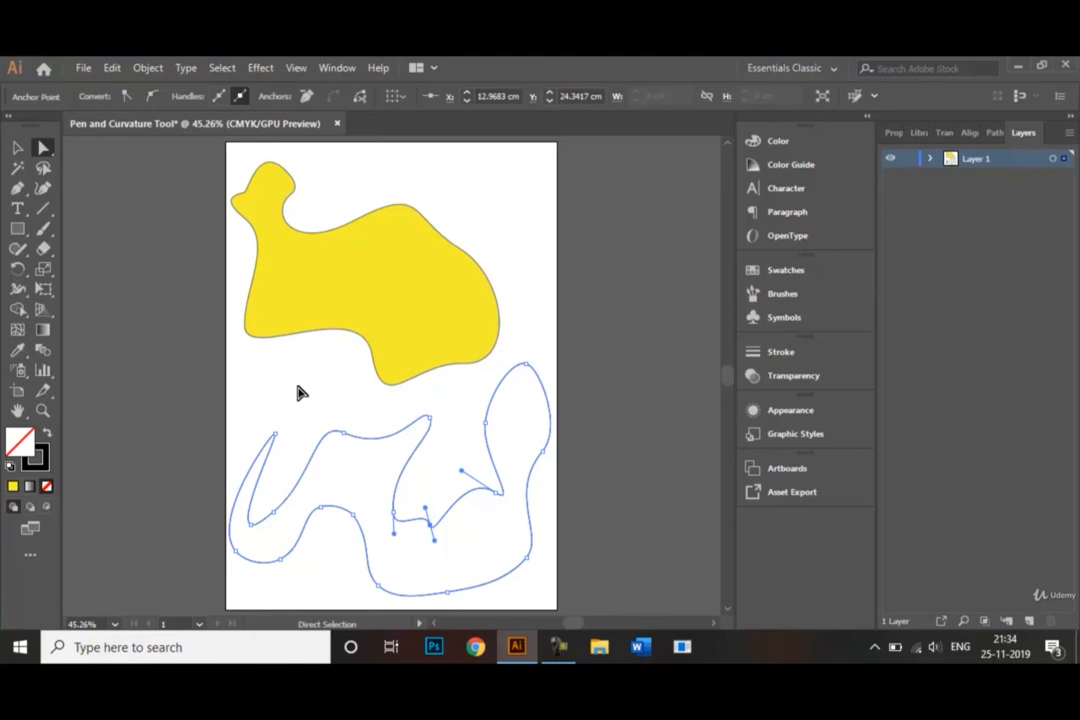
click(17, 147)
click(95, 325)
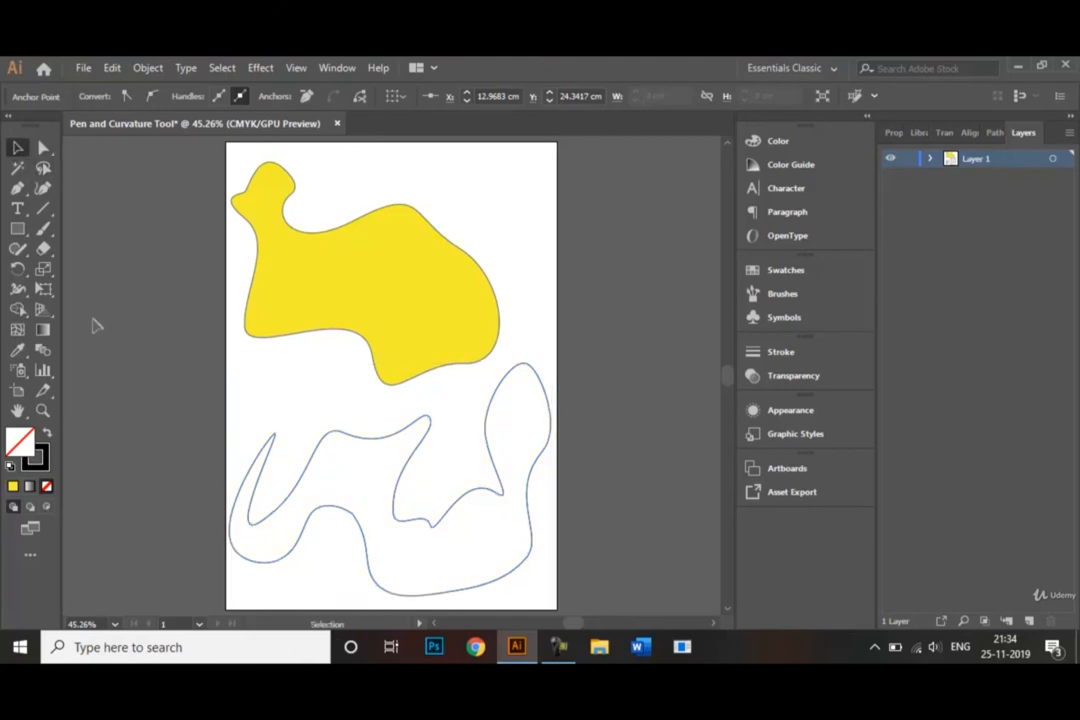
- Fill the lower curved shape with dark green, remove its stroke and deselect it
click(397, 440)
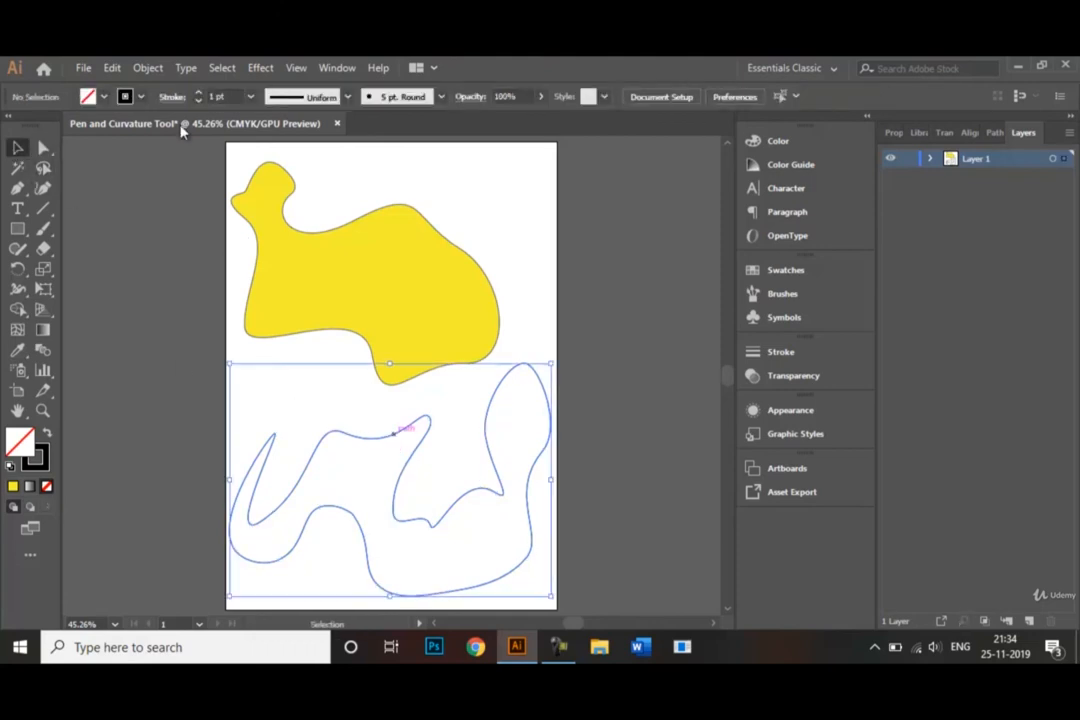
click(101, 98)
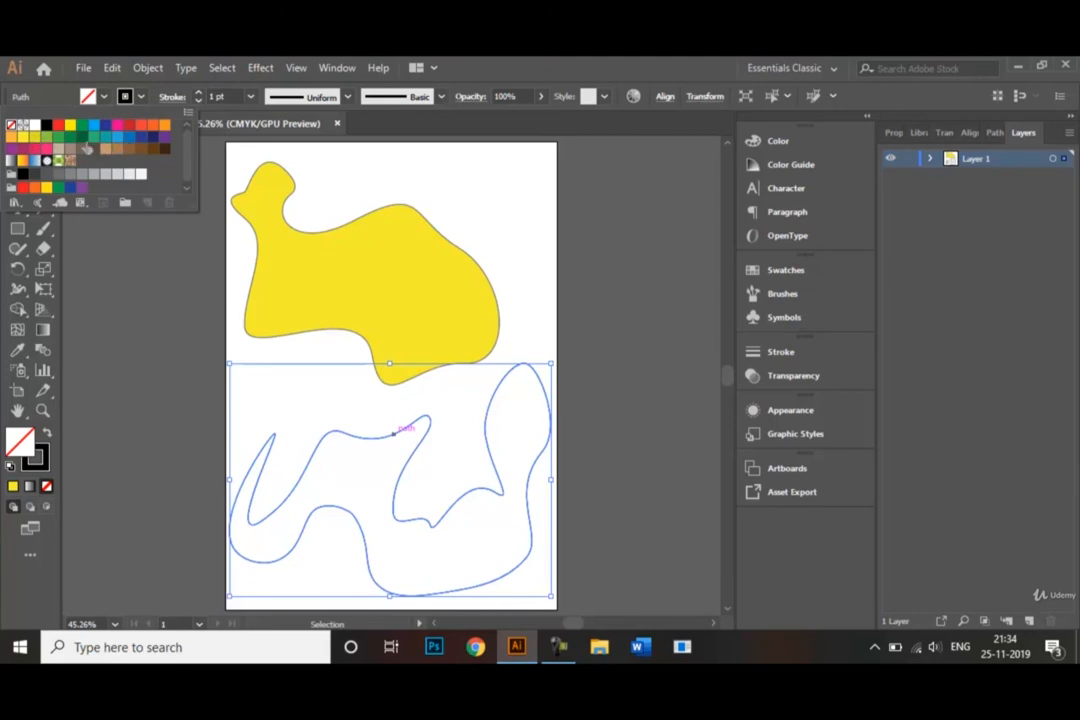
click(82, 137)
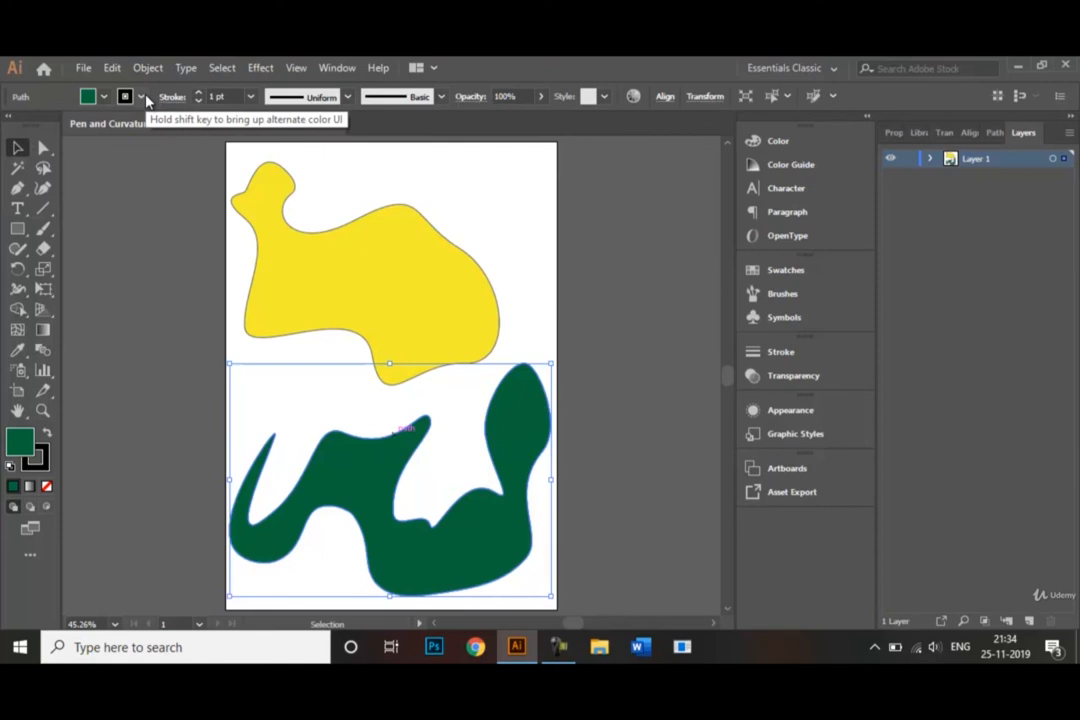
click(142, 97)
click(10, 126)
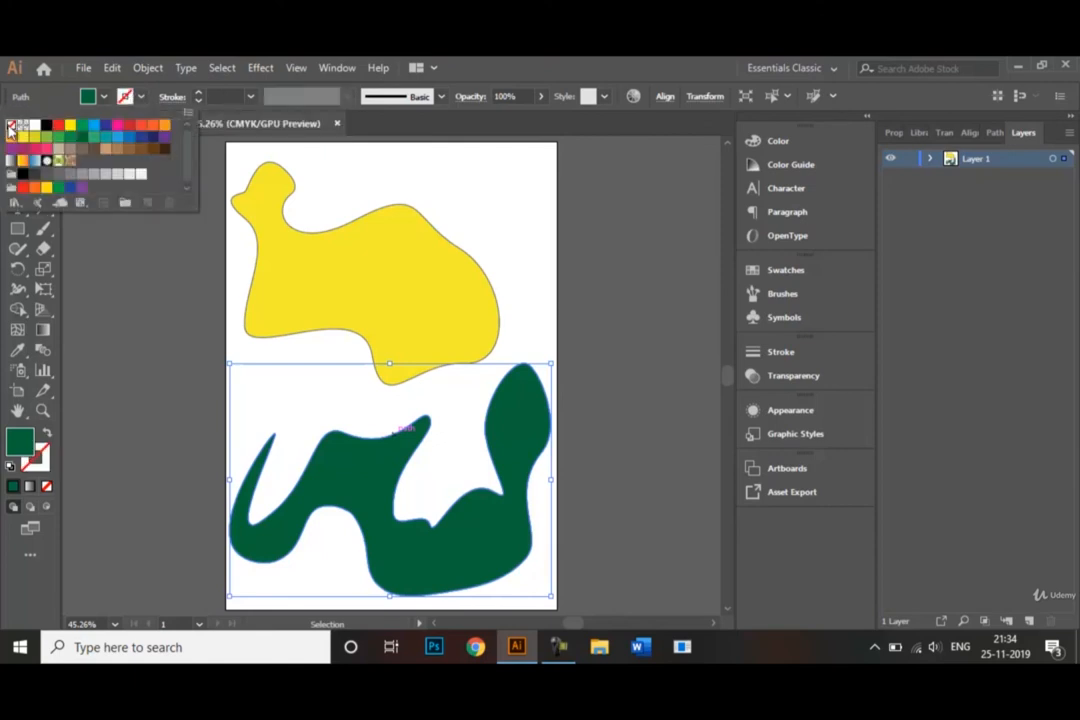
click(559, 270)
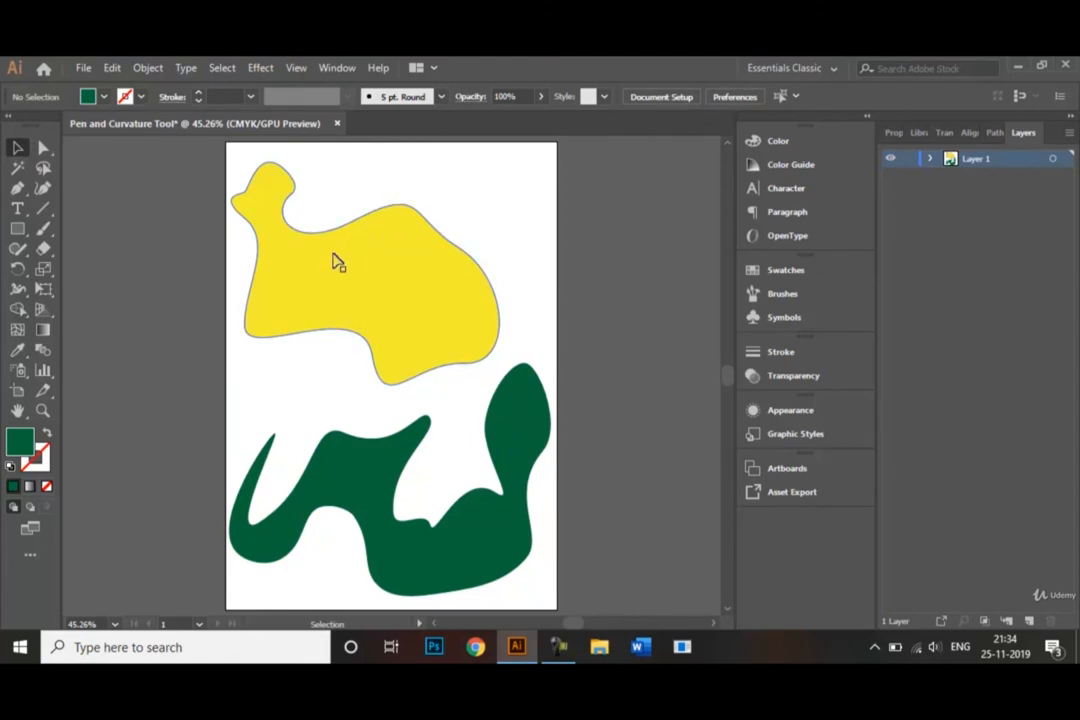
- Examine the file formats offered by Save As for the document and close the dialog without saving
click(80, 66)
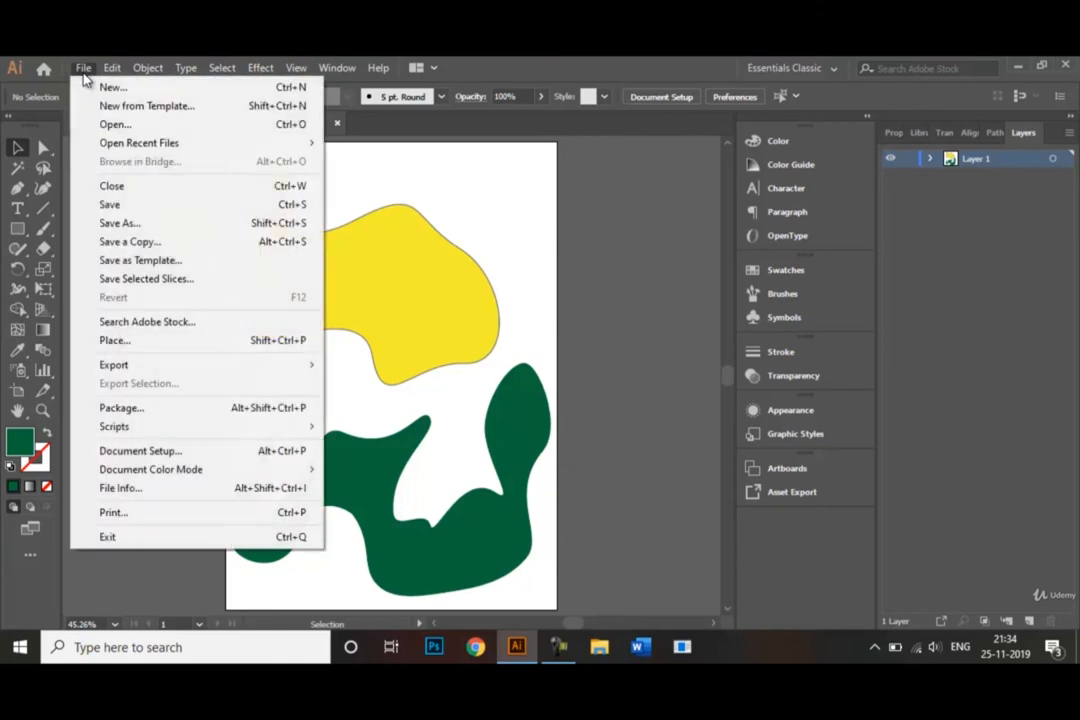
click(130, 223)
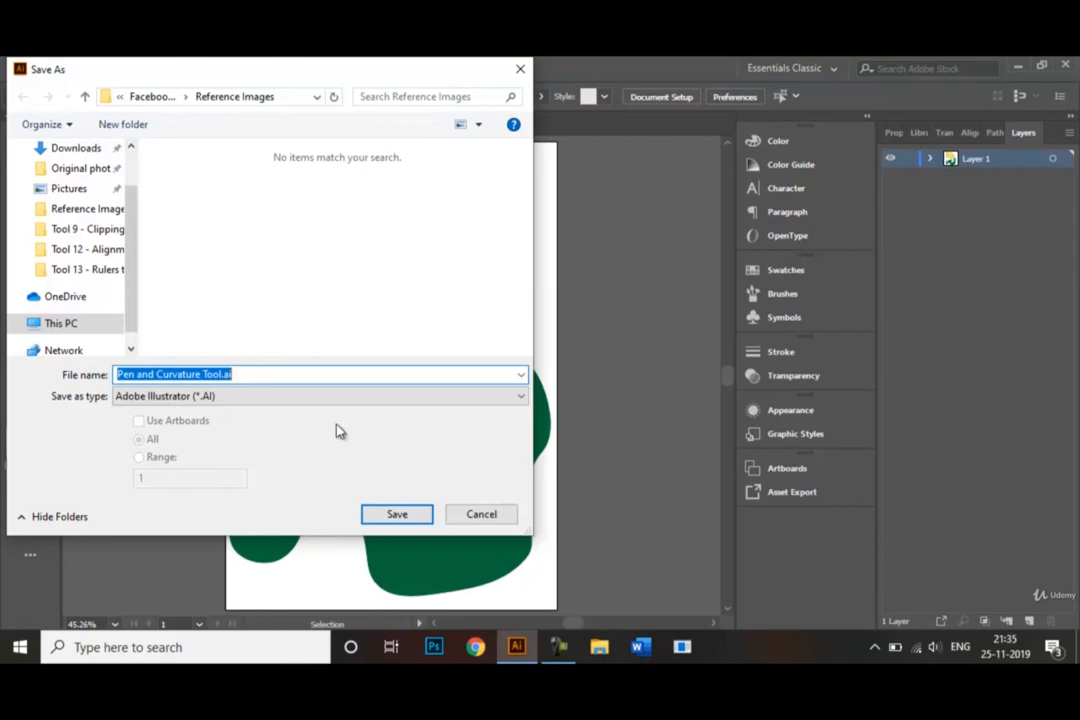
click(516, 398)
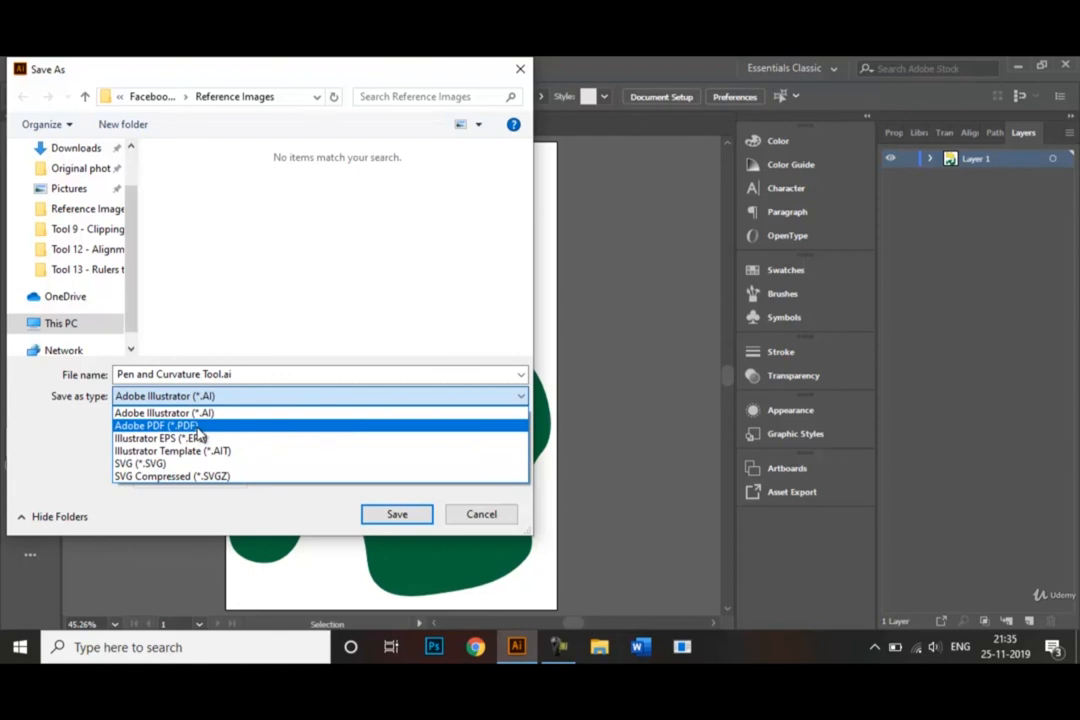
click(510, 521)
click(505, 518)
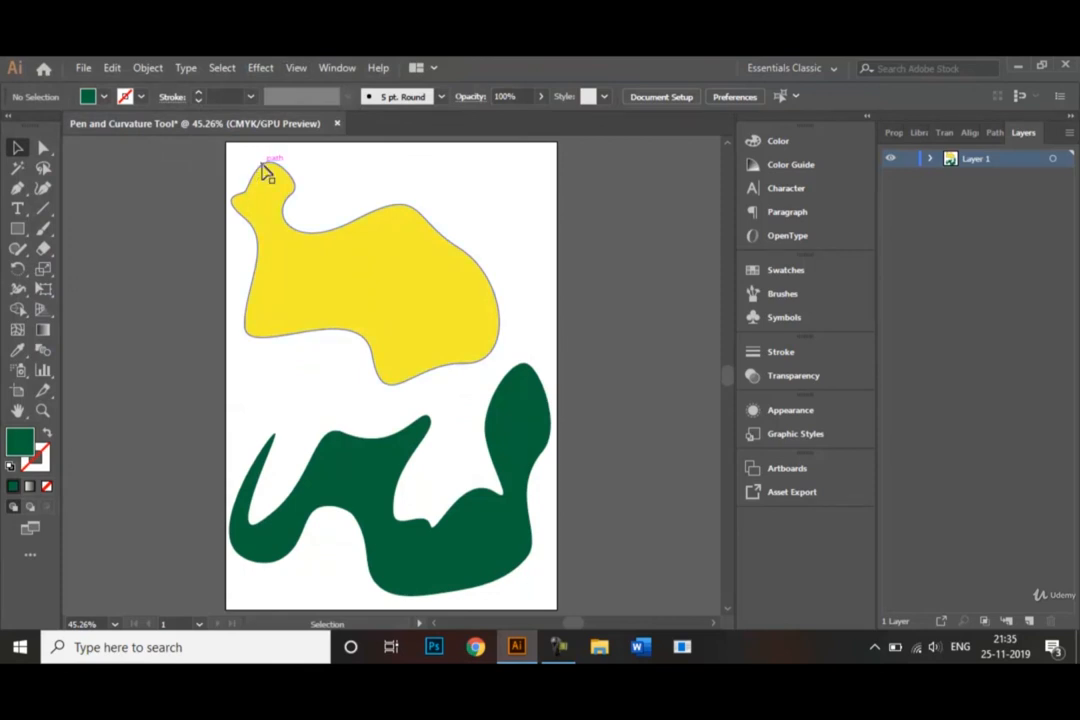
- Examine the Export As settings for exporting the artwork as JPEG and close the dialog without exporting
click(84, 68)
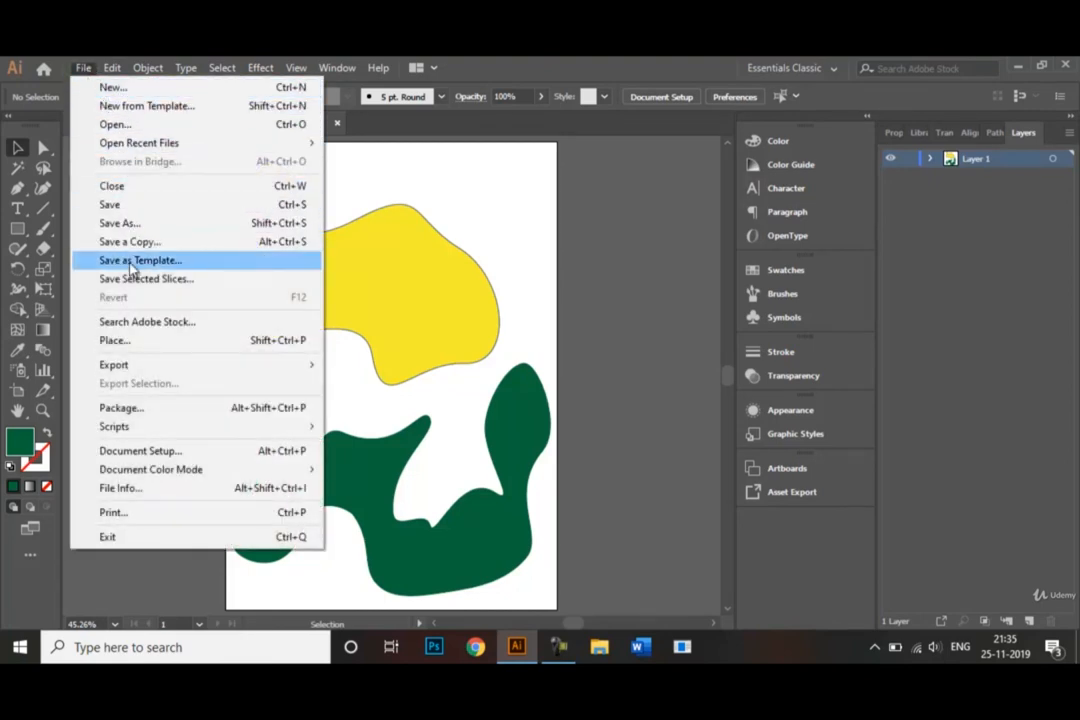
mouse_move(160, 373)
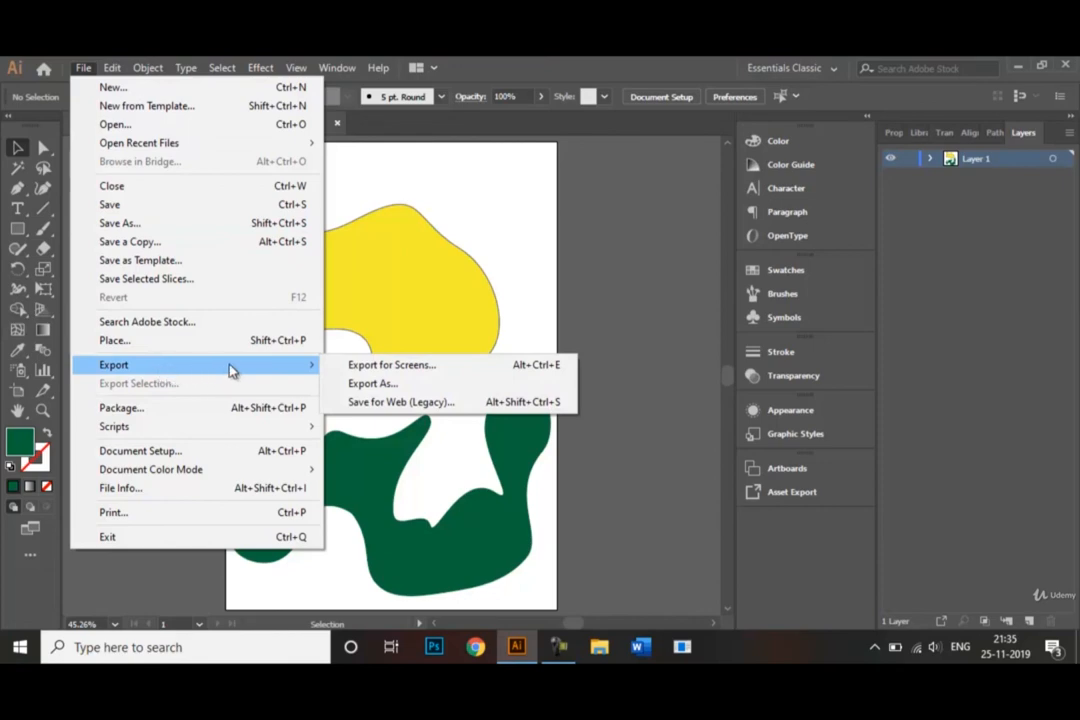
click(361, 385)
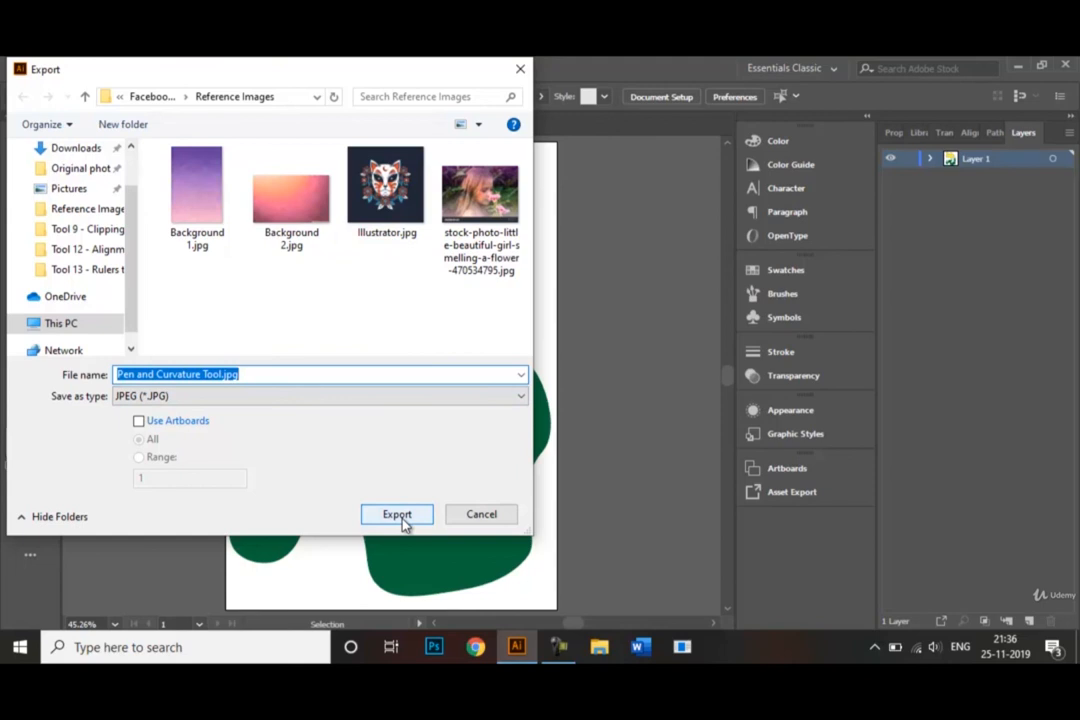
click(509, 514)
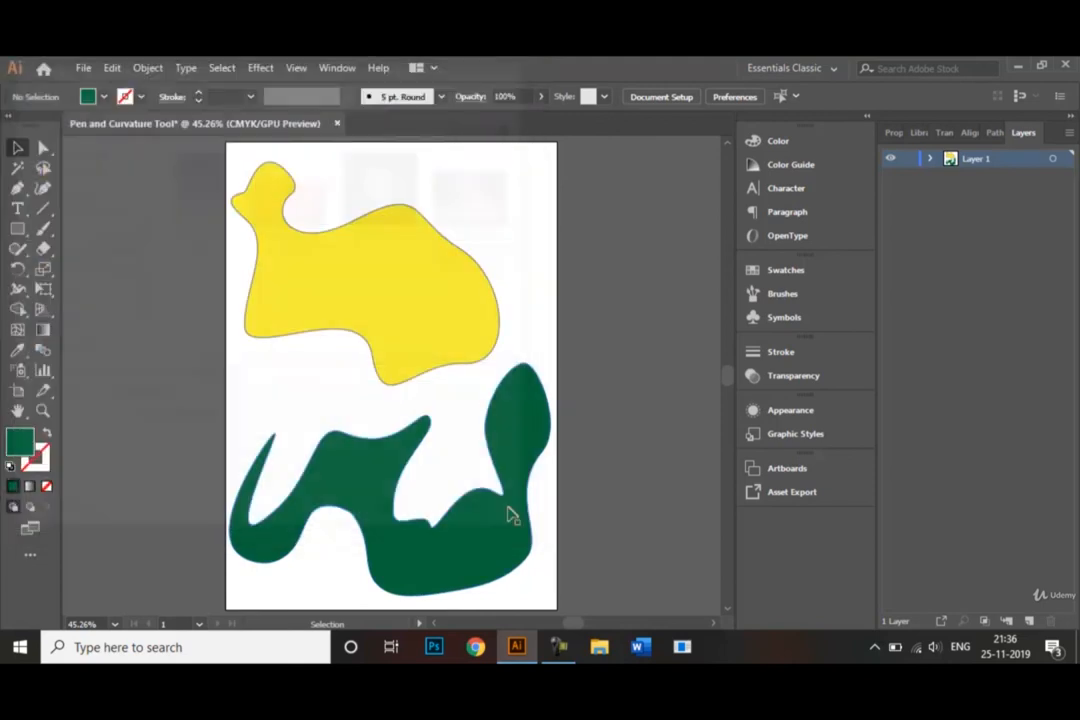